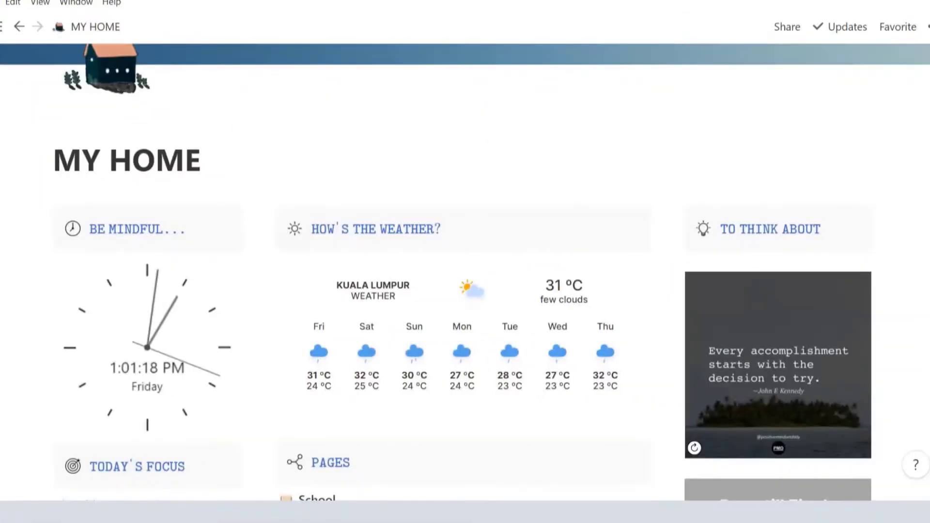
Open the 2021 Goals board from the Personal page
scroll(334, 406, "down", 3)
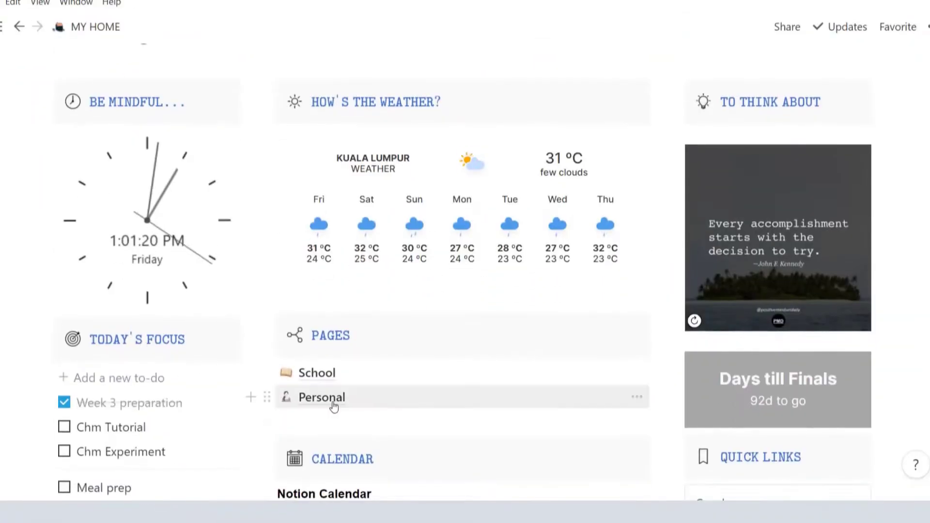
left_click(333, 403)
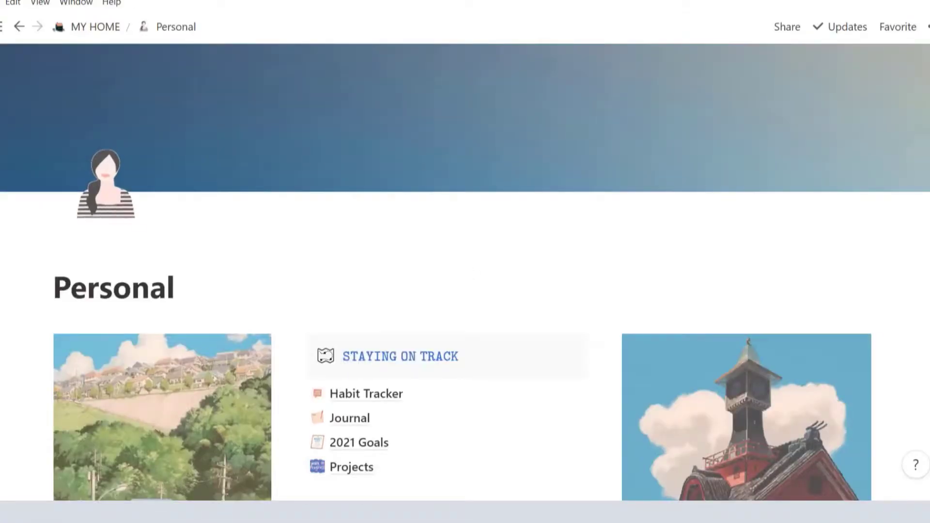
scroll(407, 322, "down", 3)
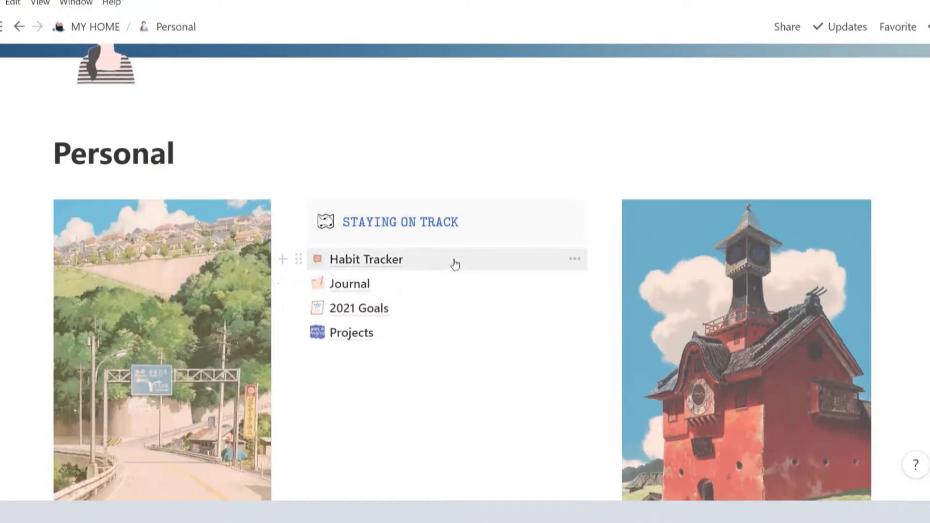
scroll(569, 314, "down", 6)
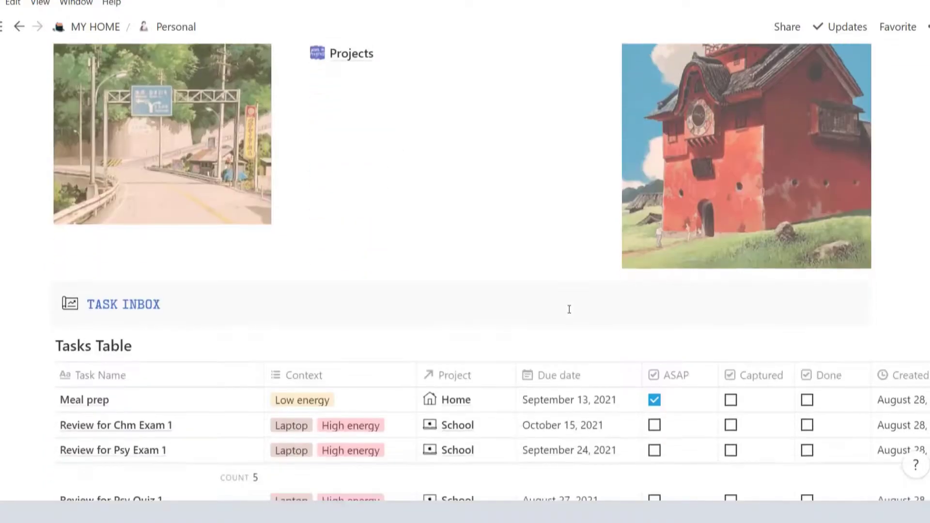
scroll(569, 307, "up", 6)
left_click(359, 308)
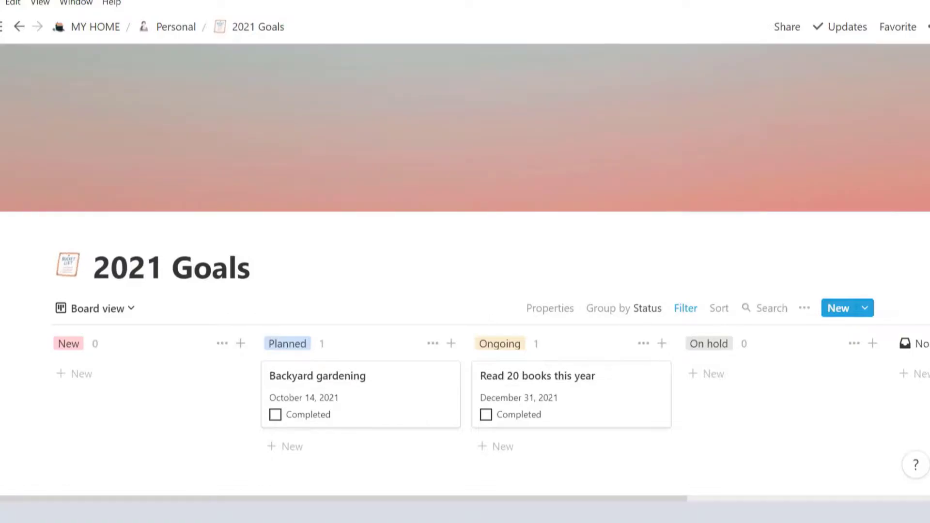
Add the goal 'Meditate 20 mins per day' to the New column and review its Status options
left_click(83, 381)
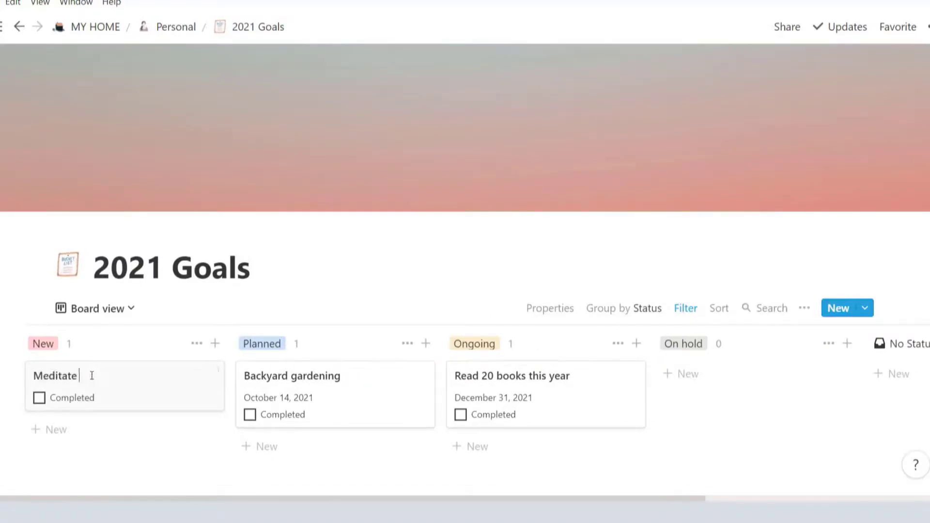
type("ay")
key("Escape")
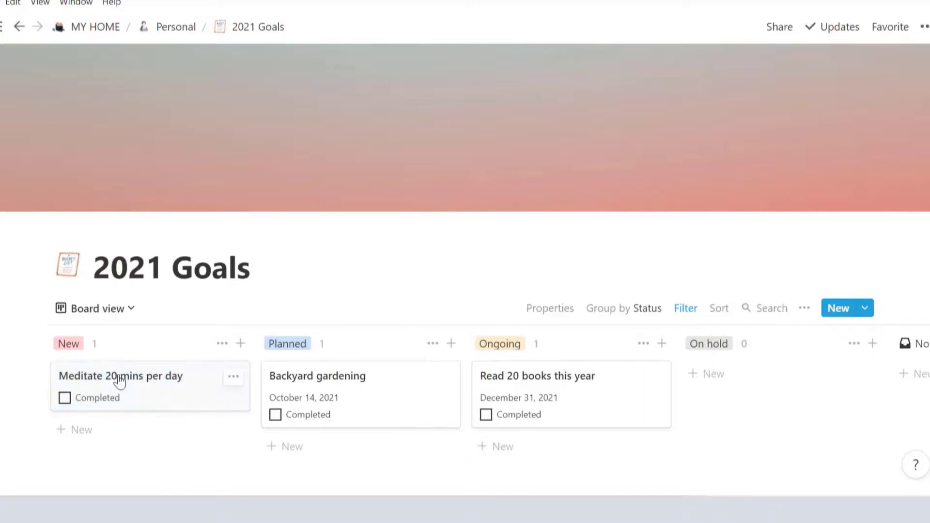
left_click(123, 385)
left_click(424, 235)
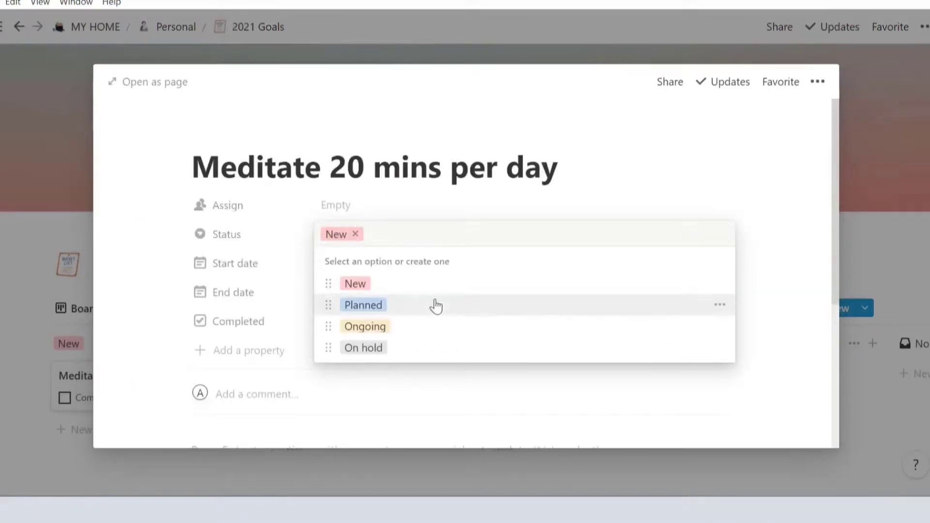
left_click(720, 283)
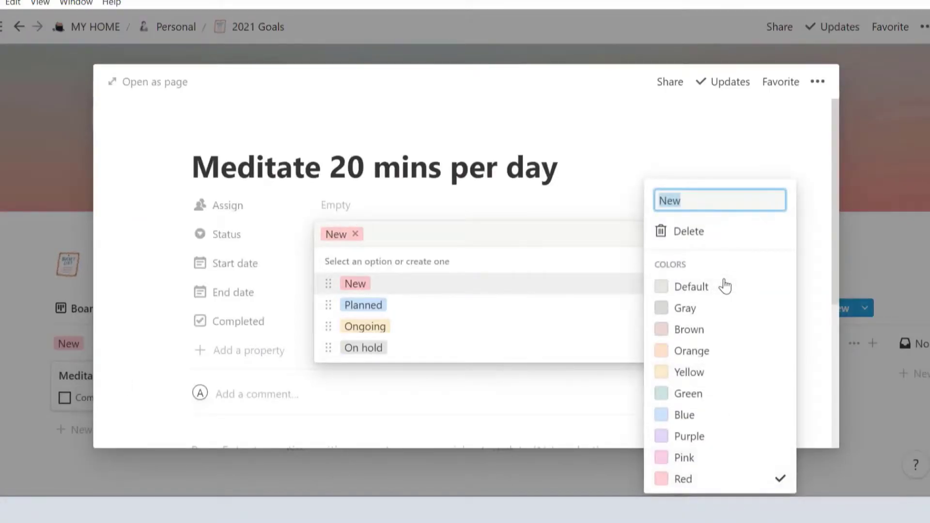
key("Escape")
key("Escape")
key("Escape")
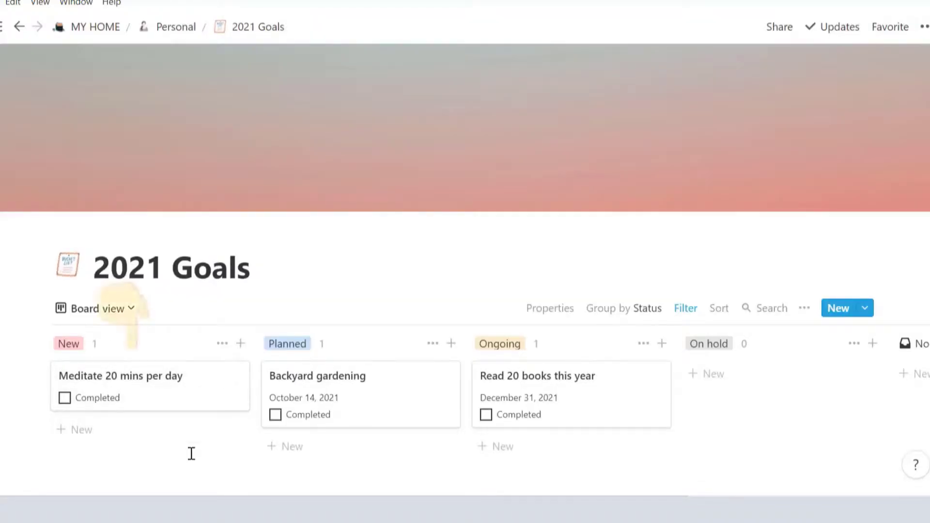
Mark the meditation goal completed and check it in the Archive table view
left_click(79, 407)
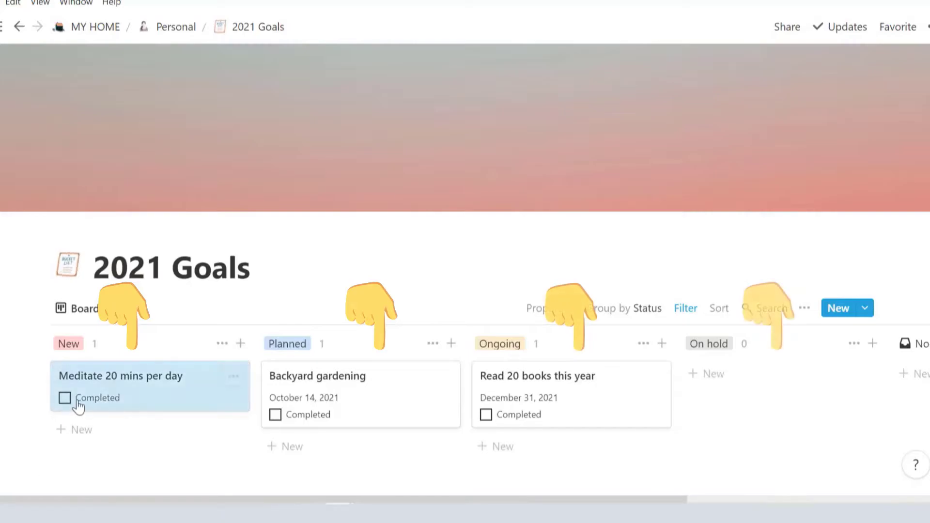
left_click(65, 399)
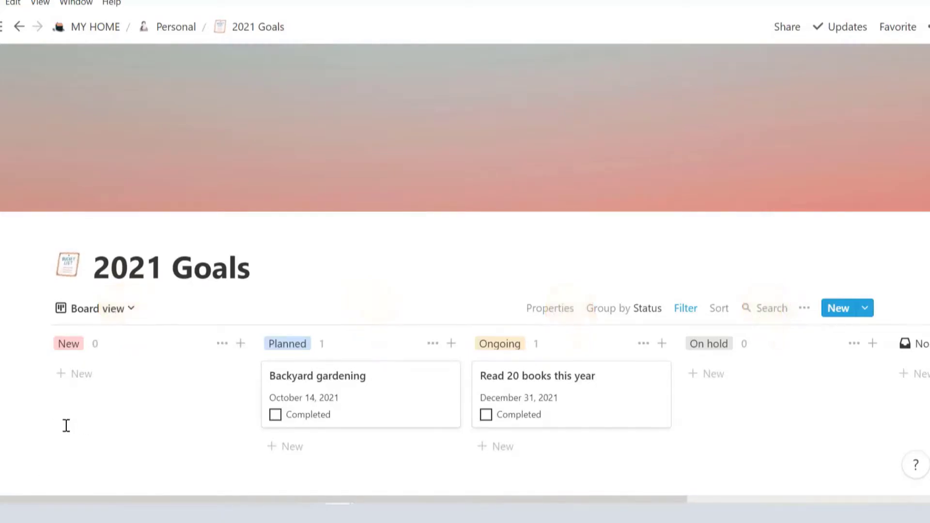
left_click(108, 308)
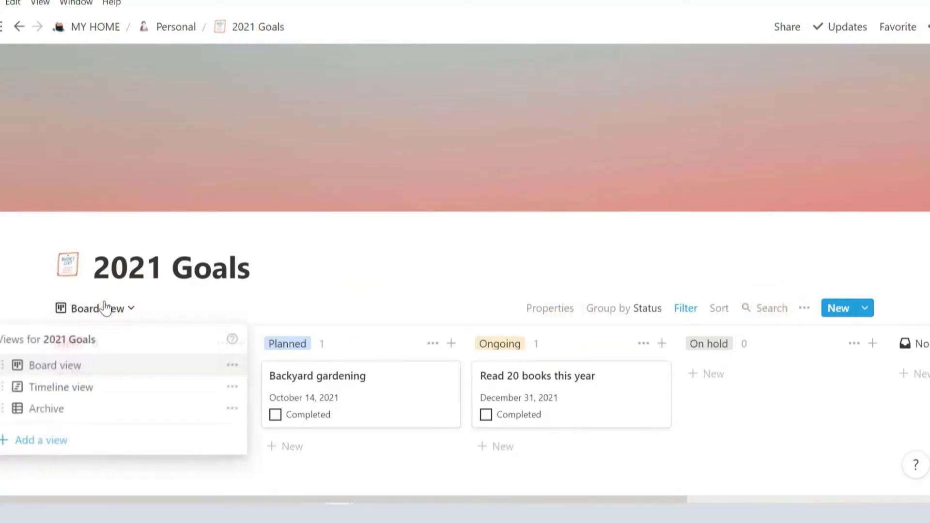
left_click(73, 408)
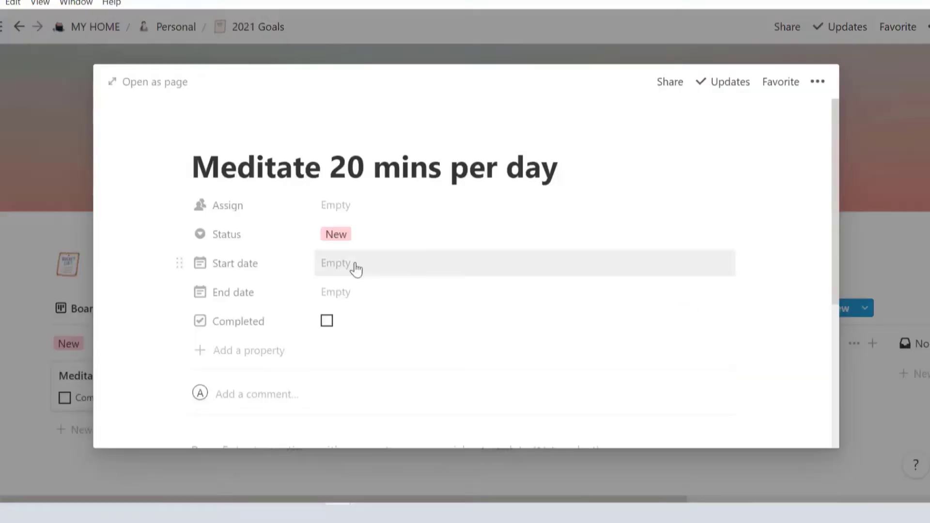
Set the meditation goal's start date to September 11, 2021 and end date to December 31, 2021
left_click(353, 266)
left_click(623, 342)
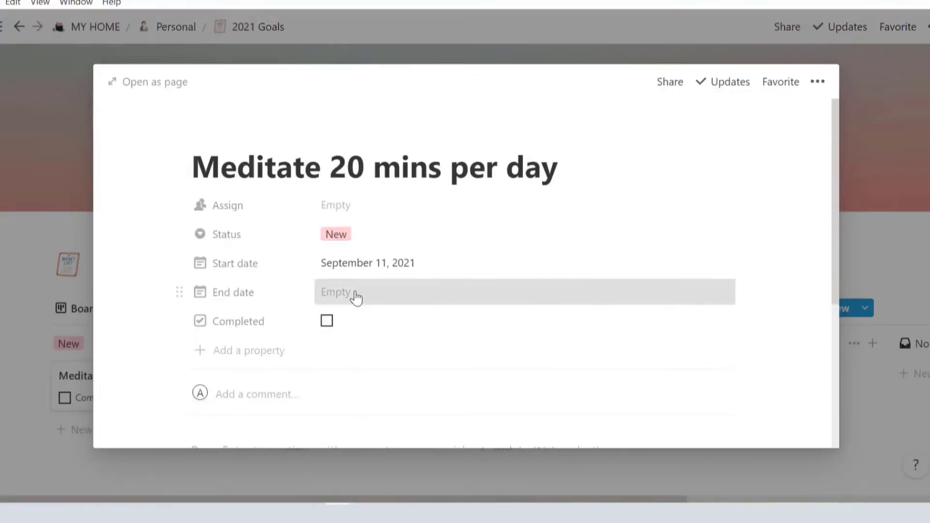
left_click(353, 295)
left_click(491, 134)
left_click(491, 134)
left_click(494, 136)
left_click(466, 274)
left_click(700, 376)
key("Escape")
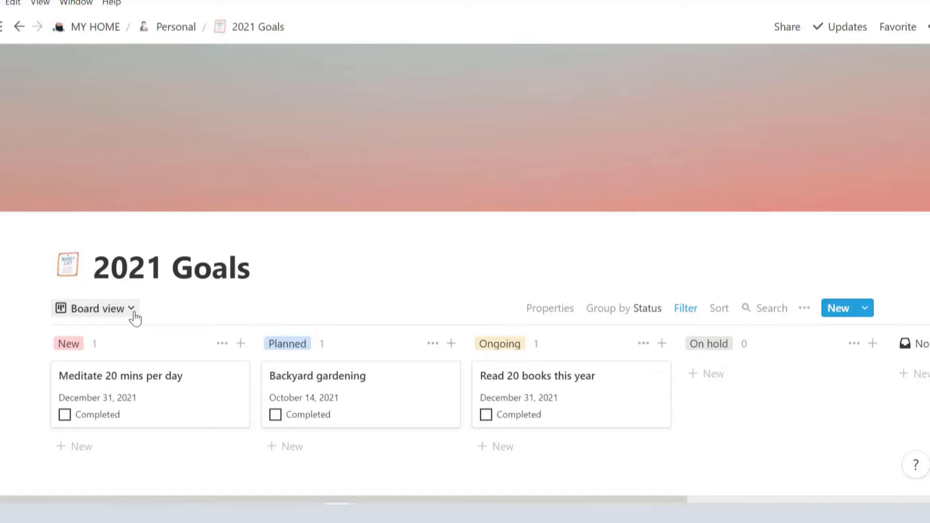
left_click(135, 318)
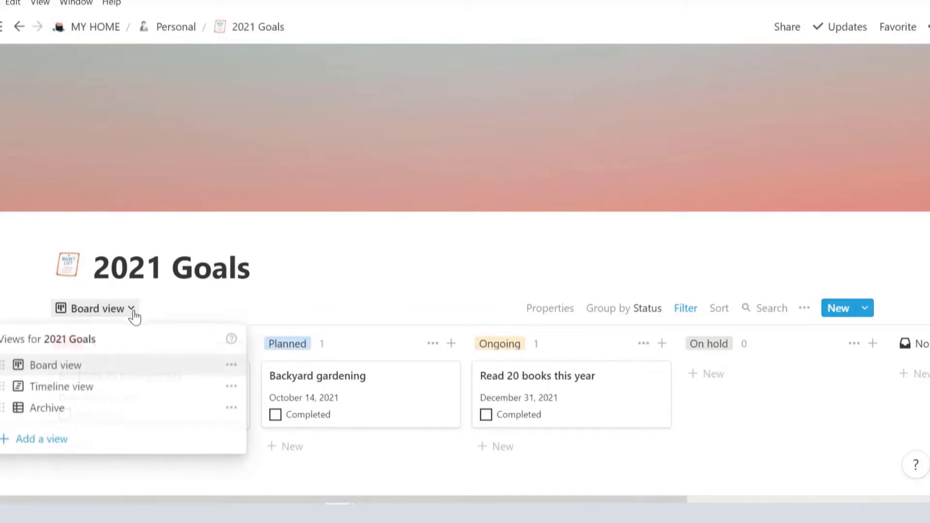
Show the 2021 Goals in Timeline view scaled by Year
left_click(104, 387)
mouse_move(465, 500)
left_mouse_down()
mouse_move(640, 499)
mouse_move(459, 500)
mouse_move(478, 499)
left_mouse_up()
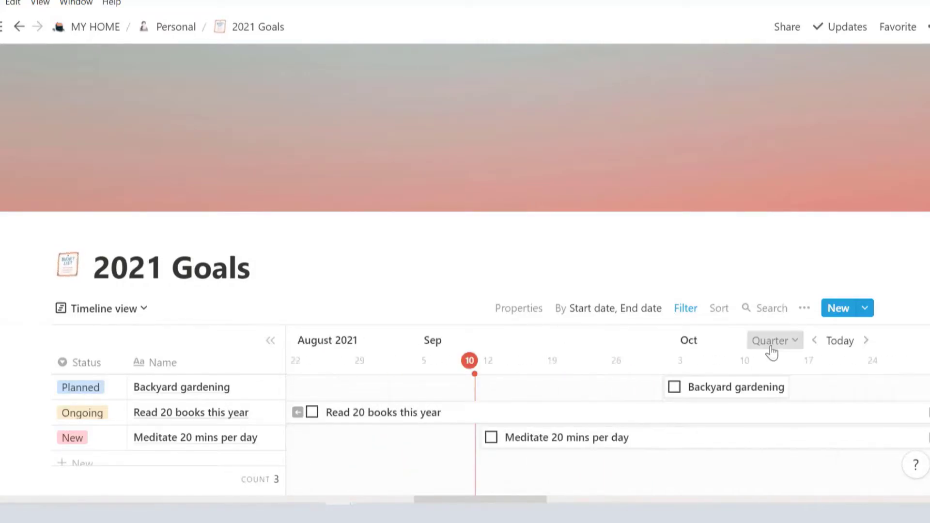
left_click(774, 341)
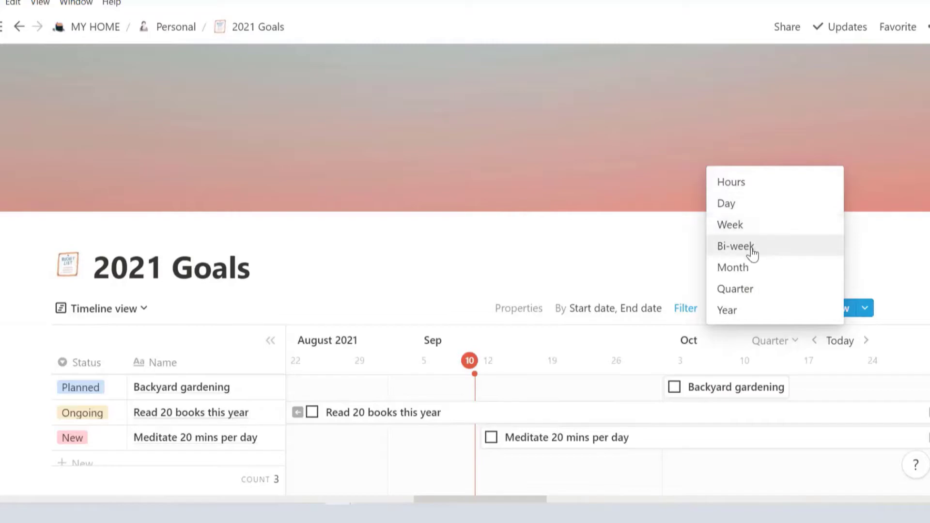
left_click(752, 311)
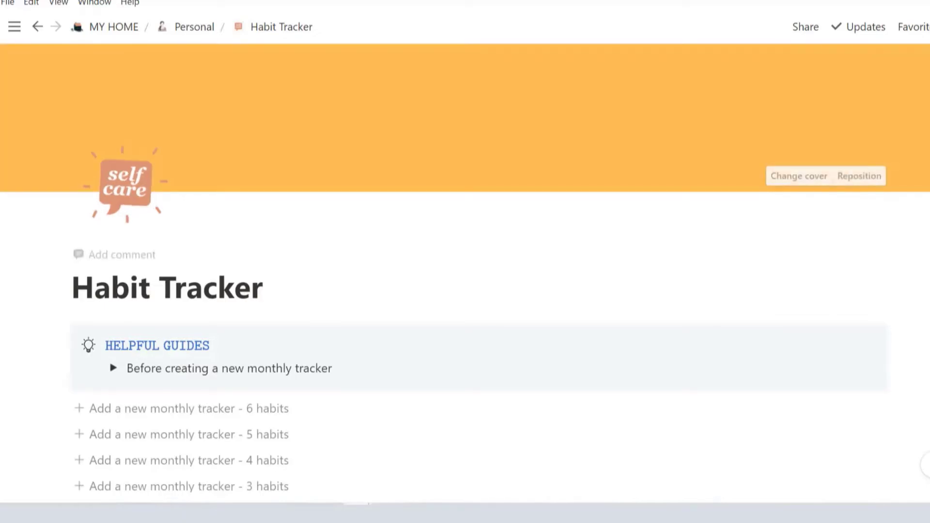
Open the 3-habit tracker button's template settings and expand the MONTH YEAR block
scroll(63, 454, "down", 3)
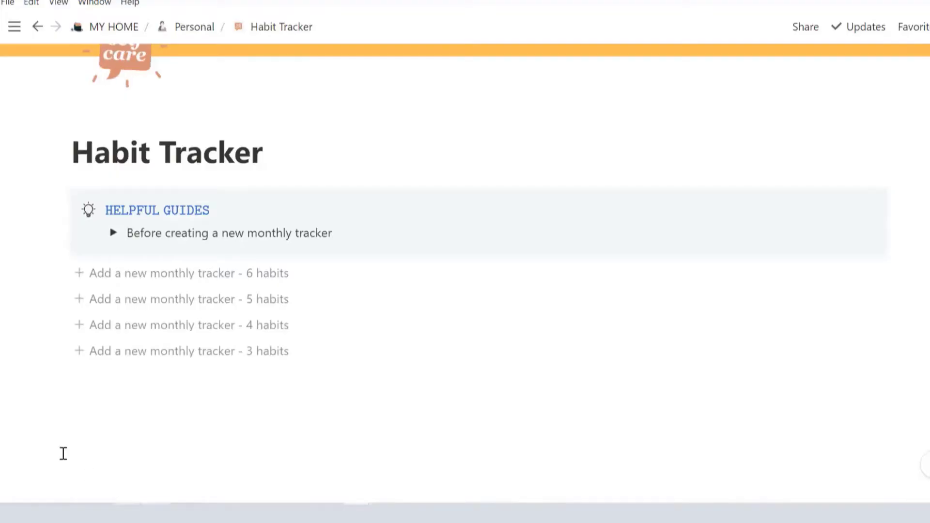
left_click(64, 351)
left_click(137, 363)
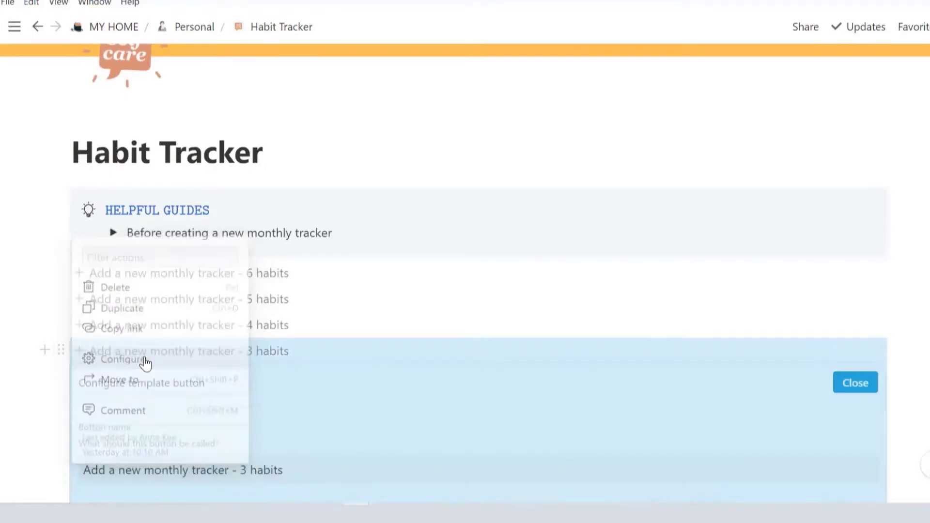
scroll(600, 357, "down", 5)
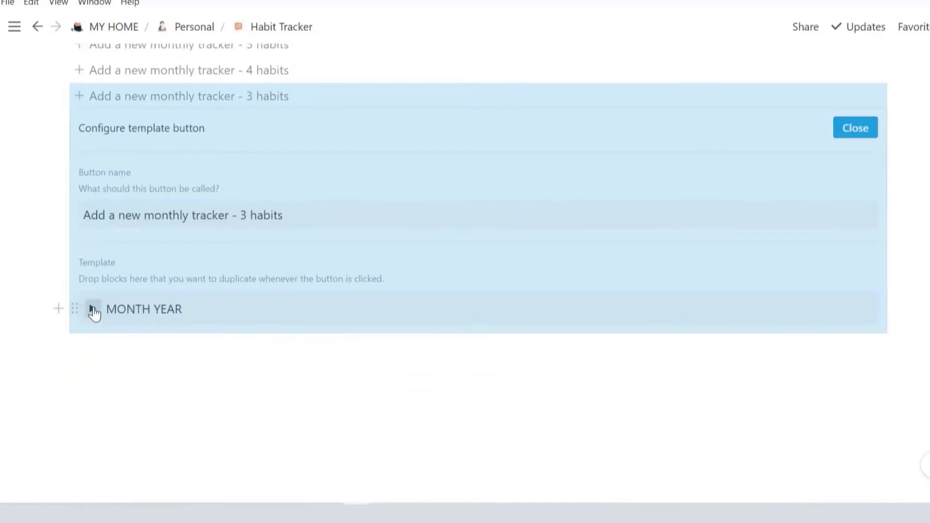
left_click(92, 310)
Rename the Habit 1–3 columns to Meditate, Read books and Exercise
left_click(298, 367)
type("Meditate")
left_click(368, 367)
type("Read books")
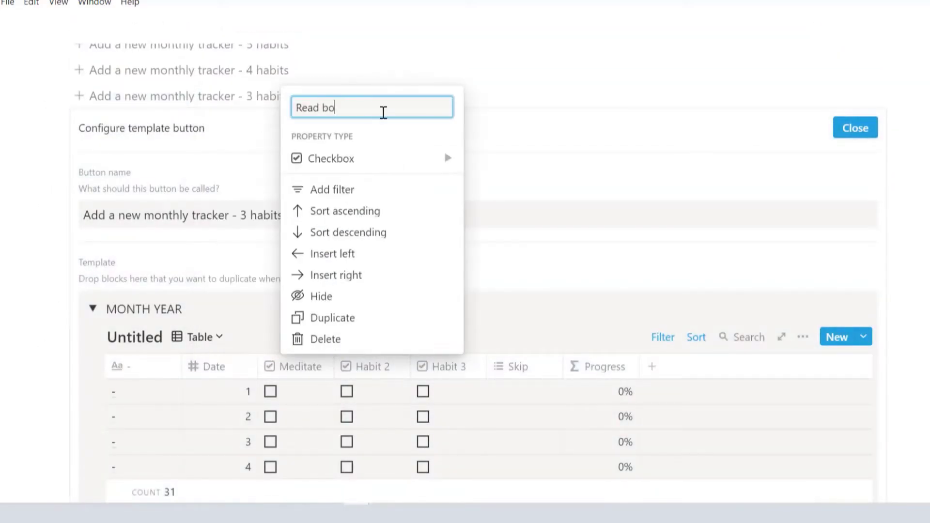
left_click(443, 367)
type("Exercise")
key("Return")
Rename the Skip options to Meditate, Read book and Exercise, and close the settings
left_click(523, 391)
left_click(700, 320)
type("Medi")
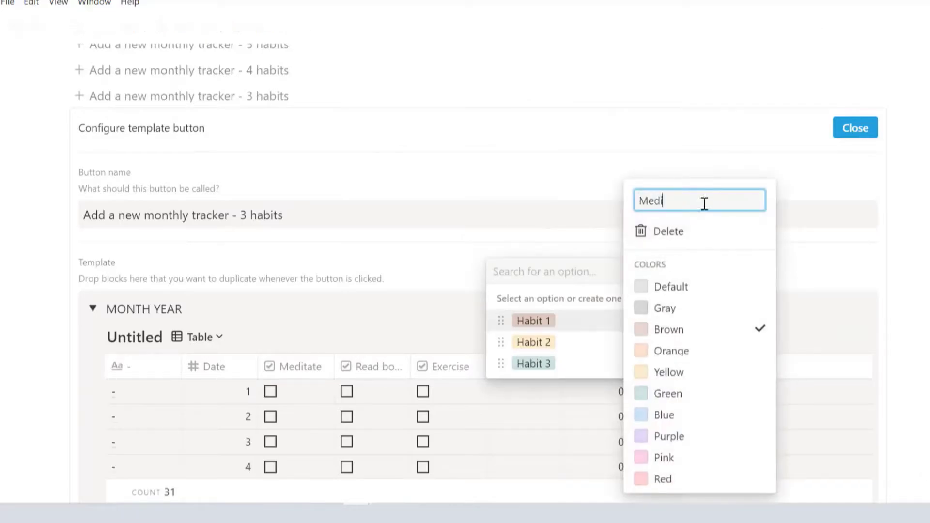
type("tateRead book")
left_click(699, 363)
type("Exercise")
left_click(841, 266)
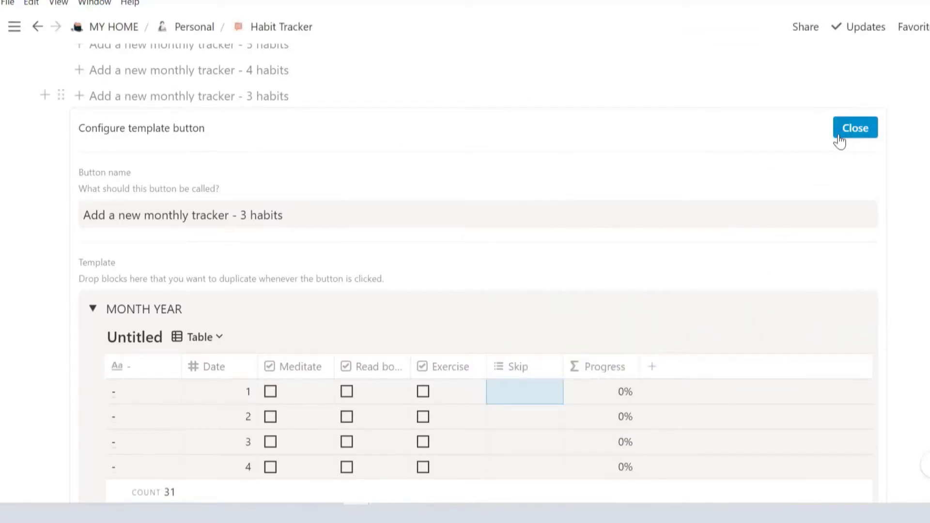
left_click(839, 136)
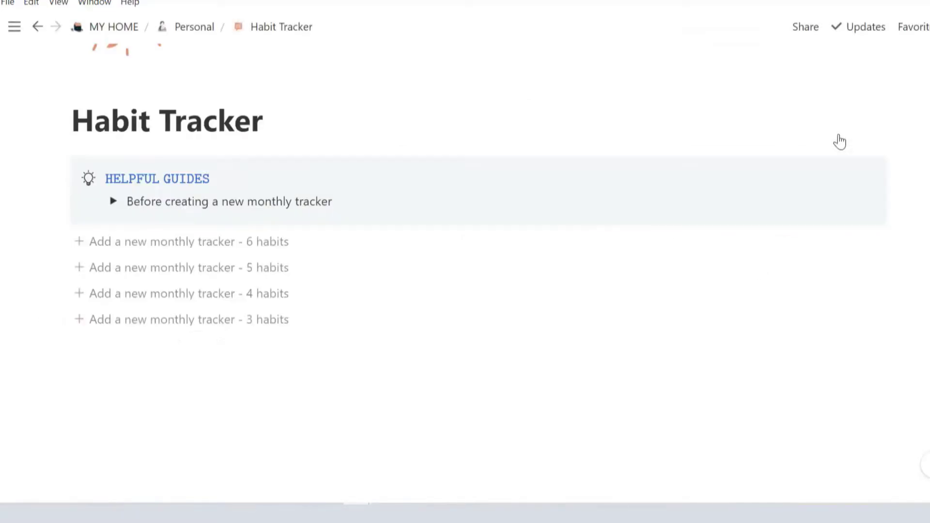
Add a new 3-habit monthly tracker named SEPTEMBER 2021 and expand it
left_click(83, 323)
left_click_drag(93, 324, 249, 326)
type("SEPTEMBER 2021")
left_click(79, 320)
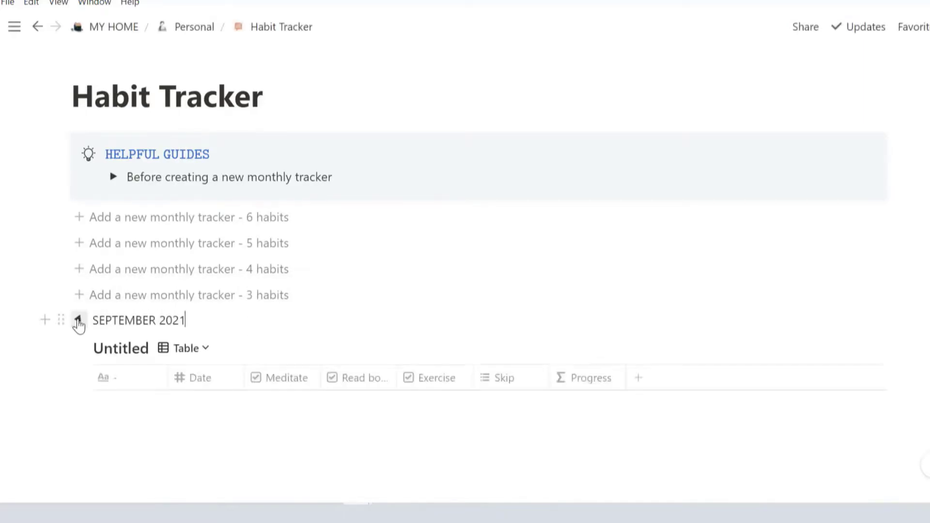
Tick Read book and skip Exercise for day 1, and tick Meditate for day 2
scroll(783, 262, "down", 6)
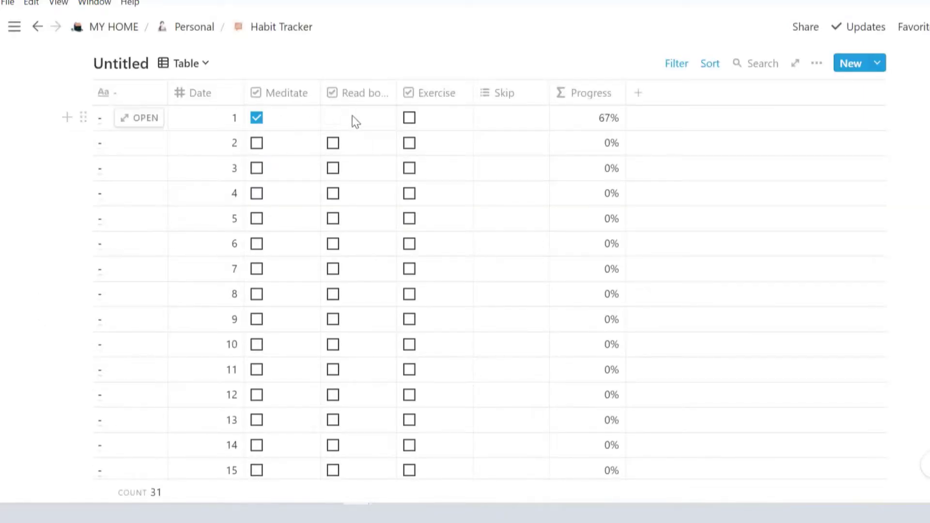
left_click(333, 117)
left_click(511, 118)
left_click(521, 210)
left_click(257, 143)
scroll(160, 262, "up", 3)
Apply the Perfect (100%) template to day 1
left_click(146, 245)
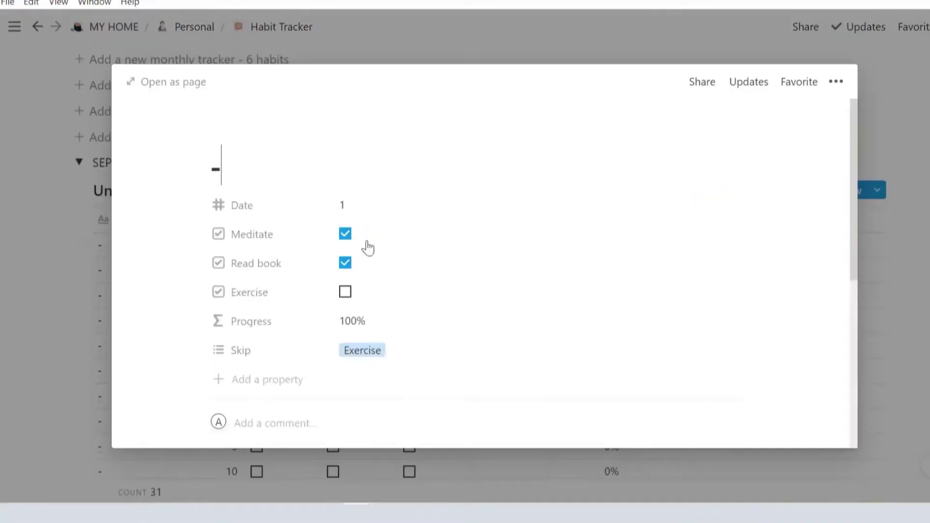
scroll(366, 247, "down", 5)
left_click(263, 201)
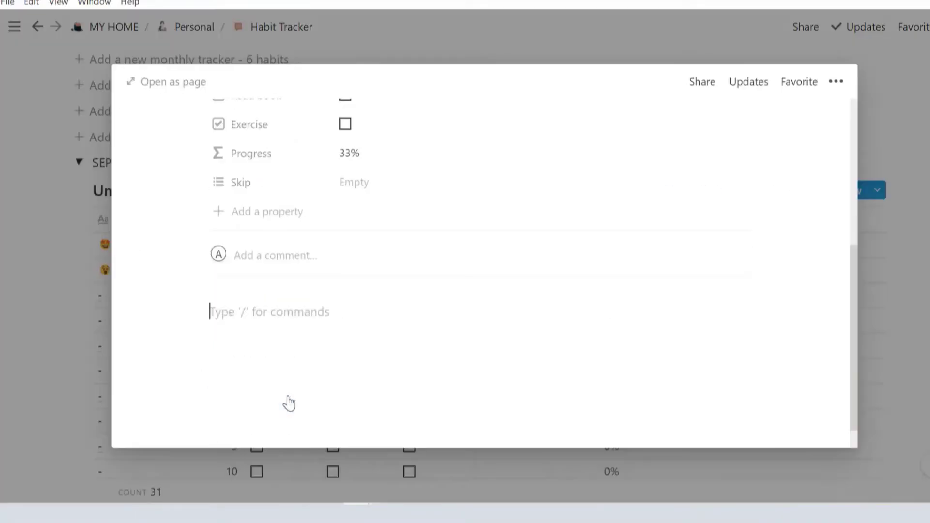
key("Escape")
Apply the New entry template to the Fri, 10 Sep journal entry and show the Journal in Calendar view
left_click(144, 297)
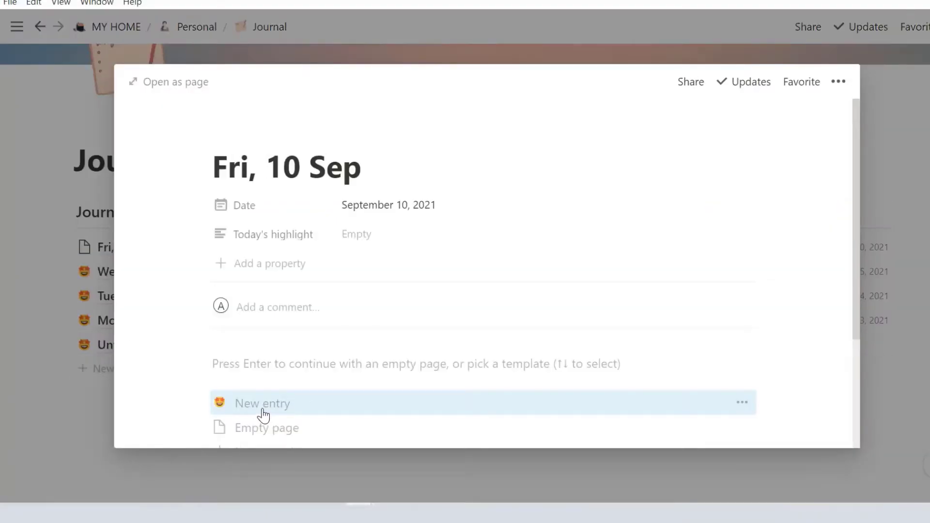
left_click(264, 404)
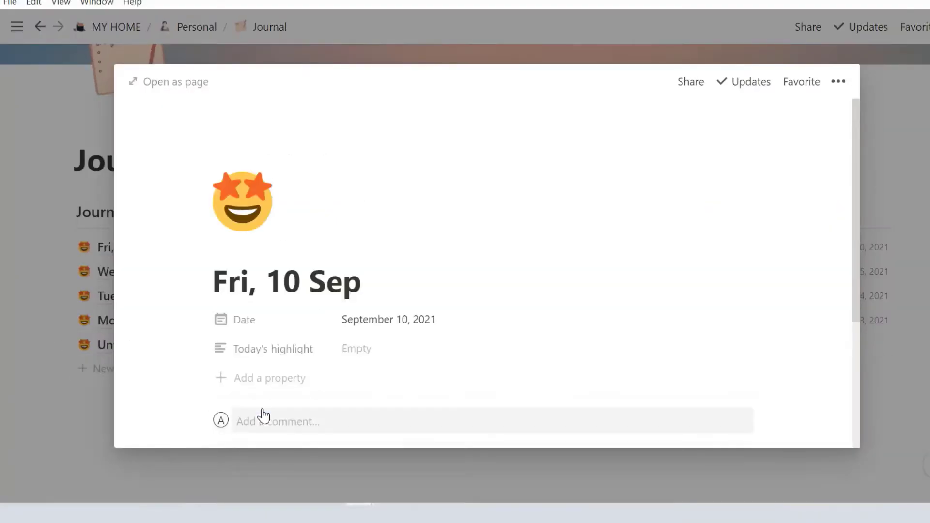
scroll(577, 178, "down", 6)
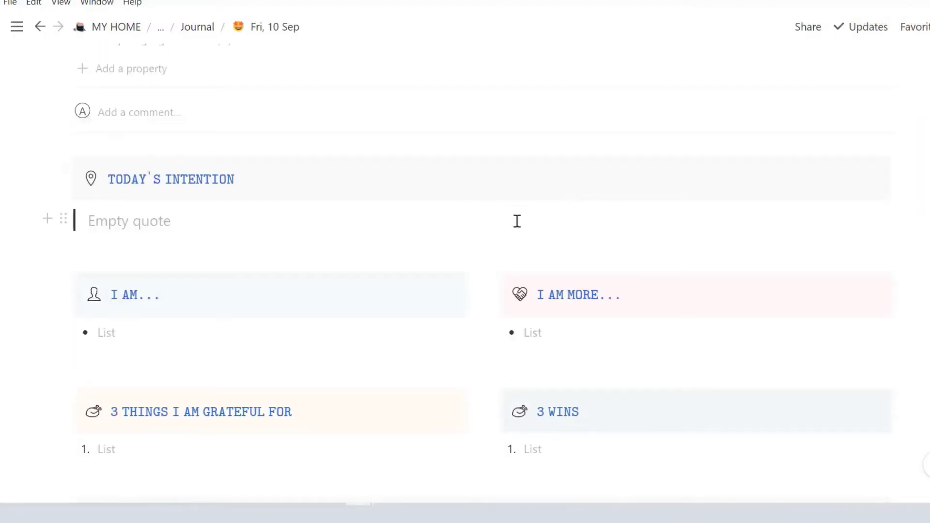
scroll(517, 221, "down", 3)
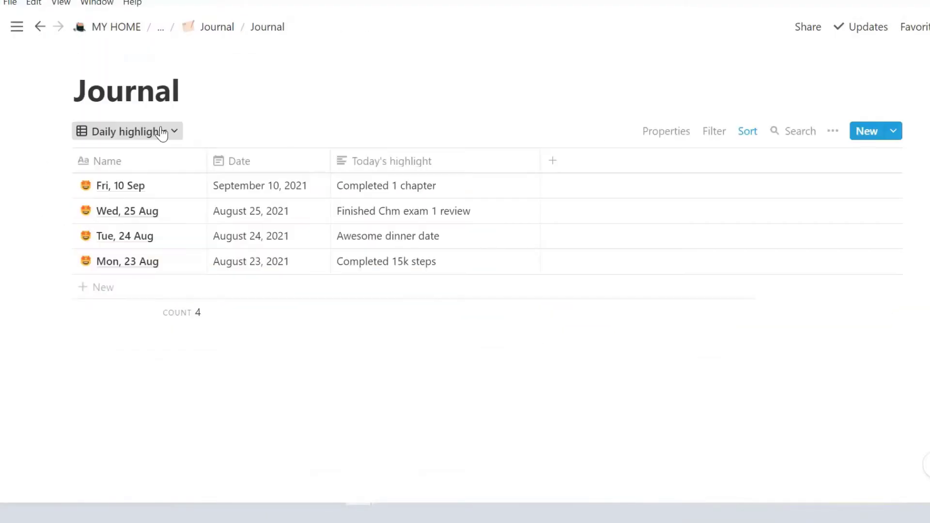
left_click(166, 131)
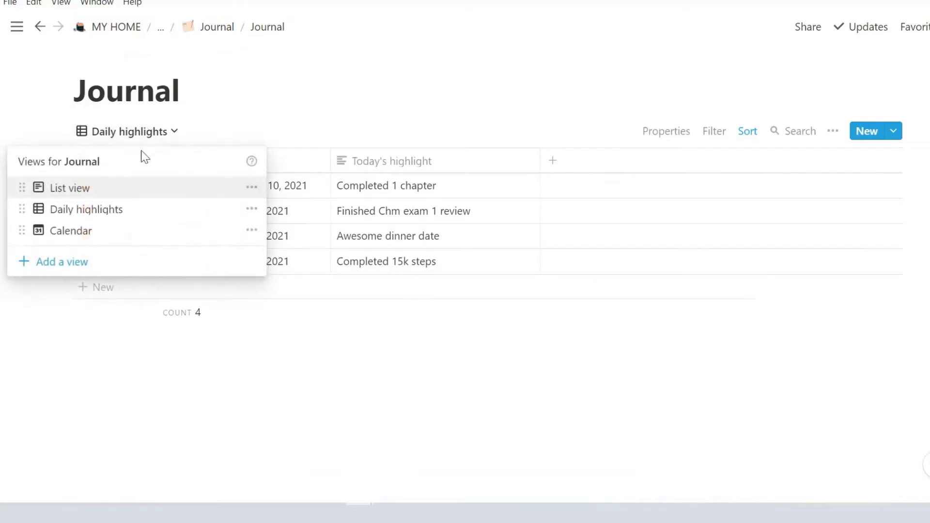
left_click(92, 231)
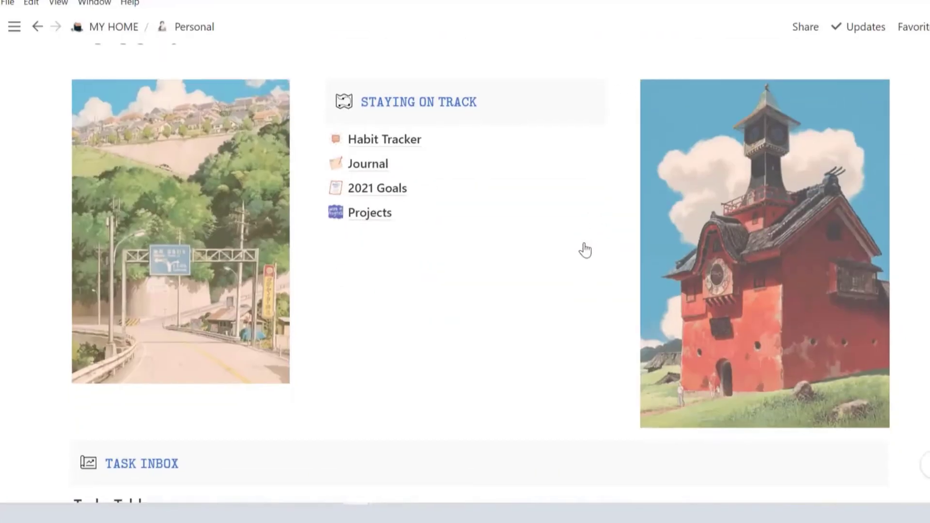
Add the task 'Look for books on productivity' to the Tasks Table
scroll(575, 254, "down", 1)
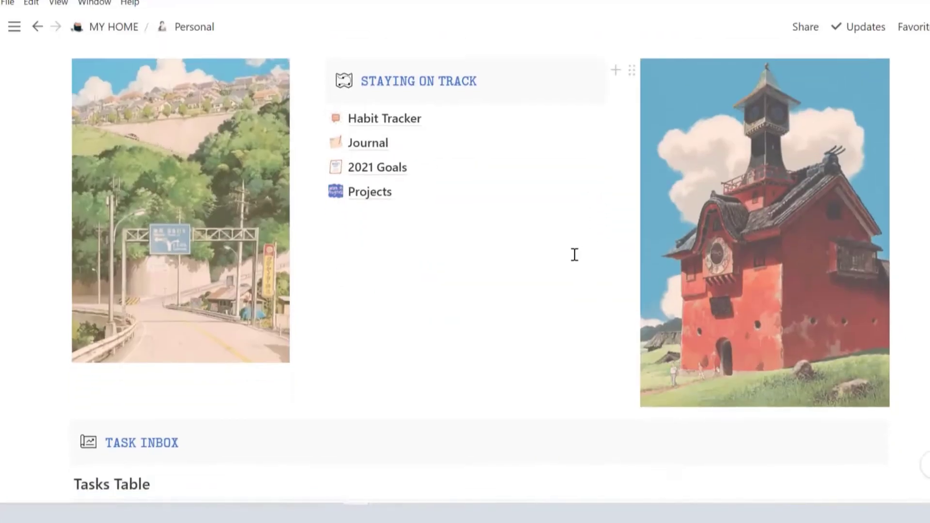
scroll(575, 254, "down", 7)
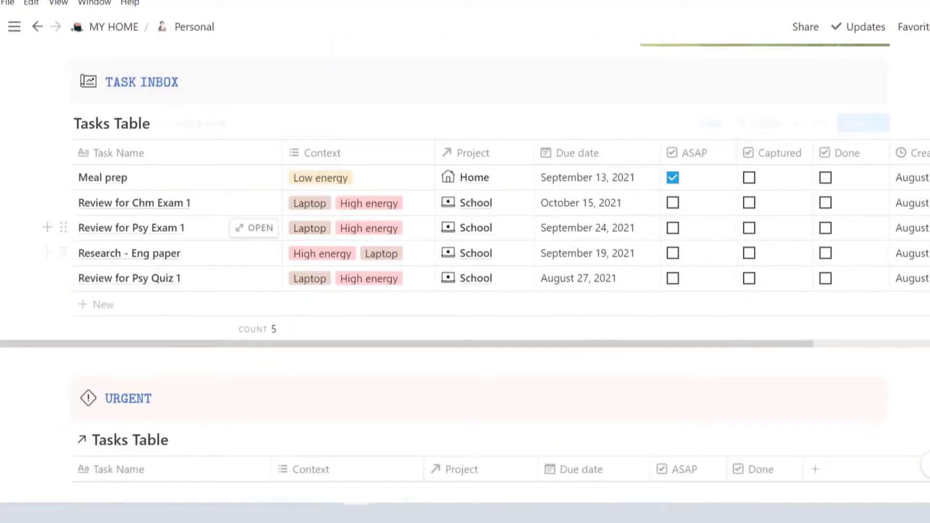
left_click_drag(763, 344, 669, 343)
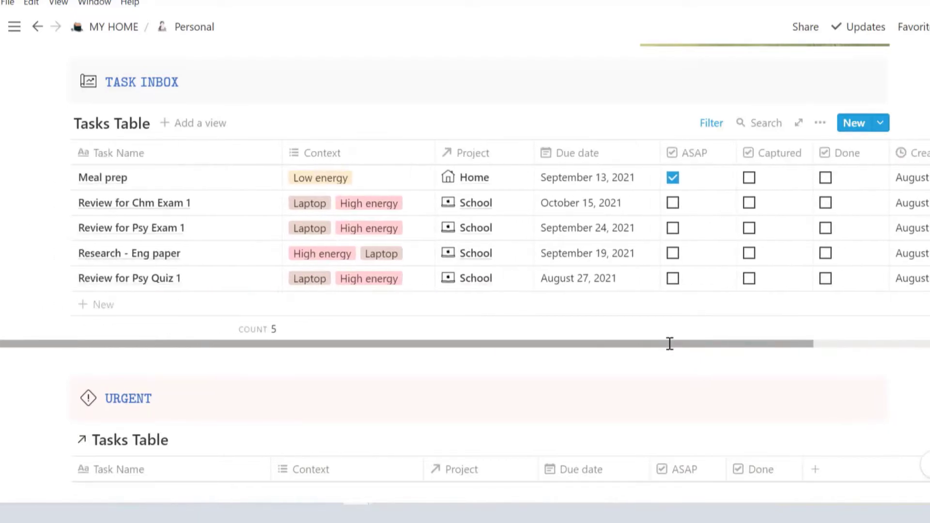
scroll(668, 343, "down", 5)
scroll(465, 284, "down", 5)
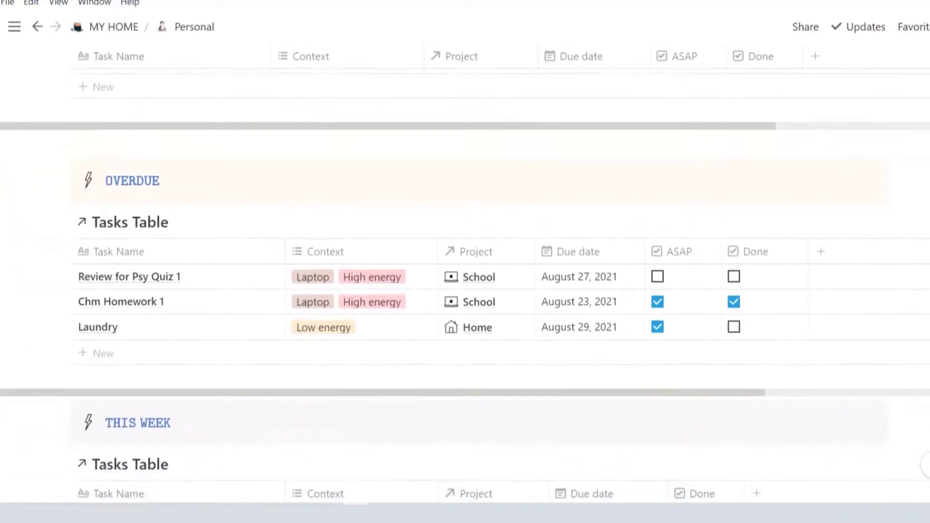
scroll(465, 284, "down", 15)
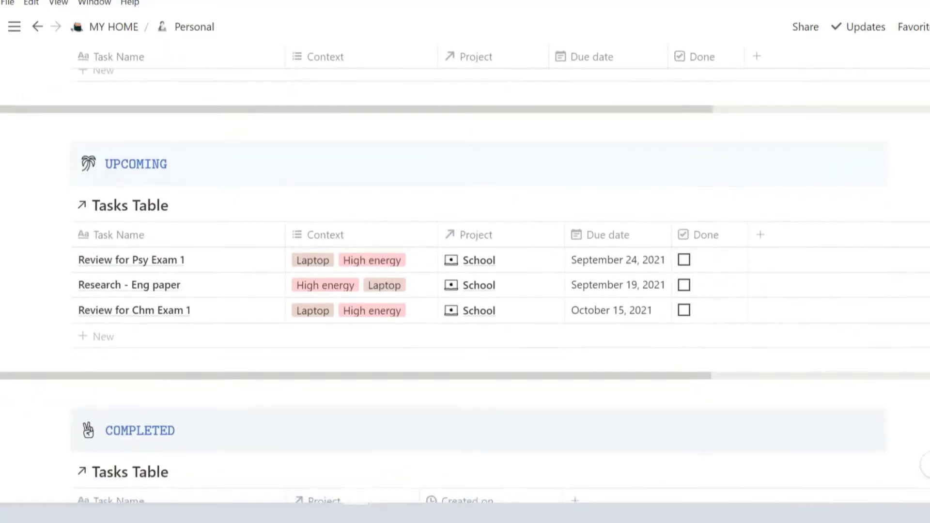
scroll(115, 349, "up", 20)
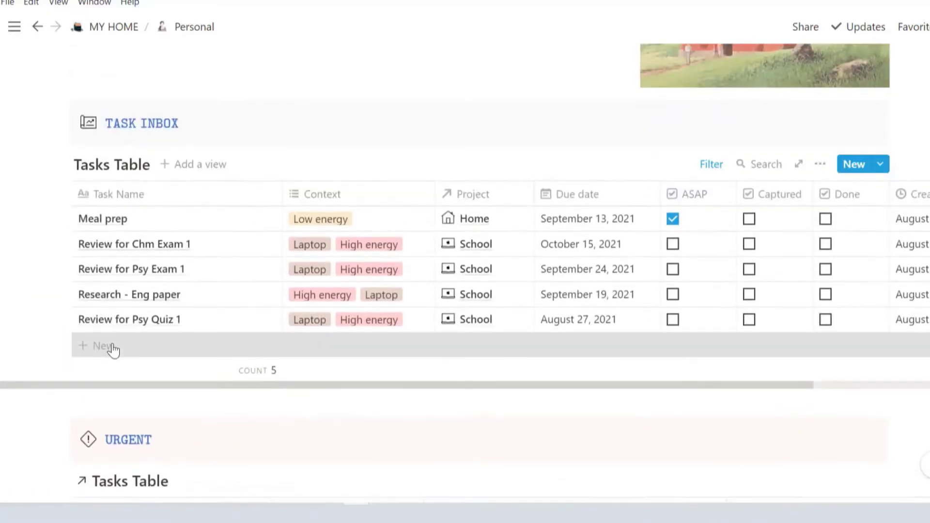
left_click(115, 348)
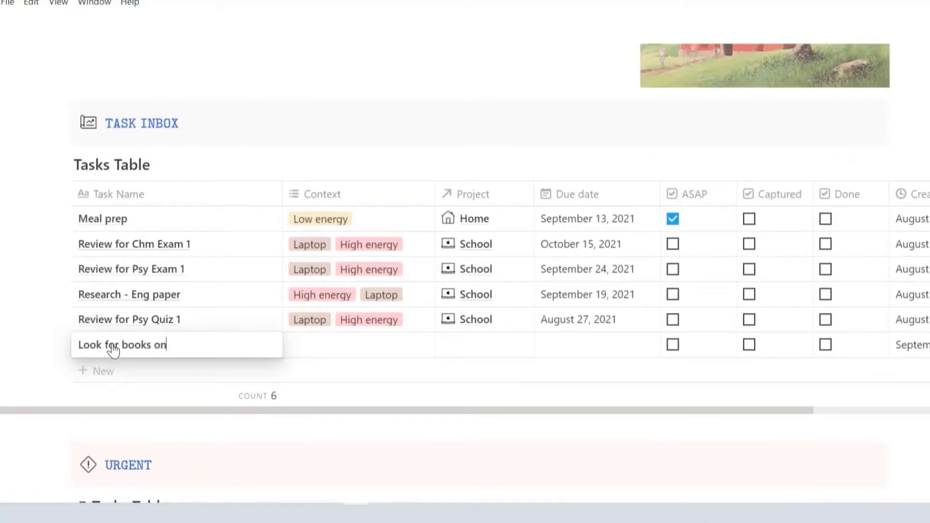
type("Look for books on productivity")
key("Return")
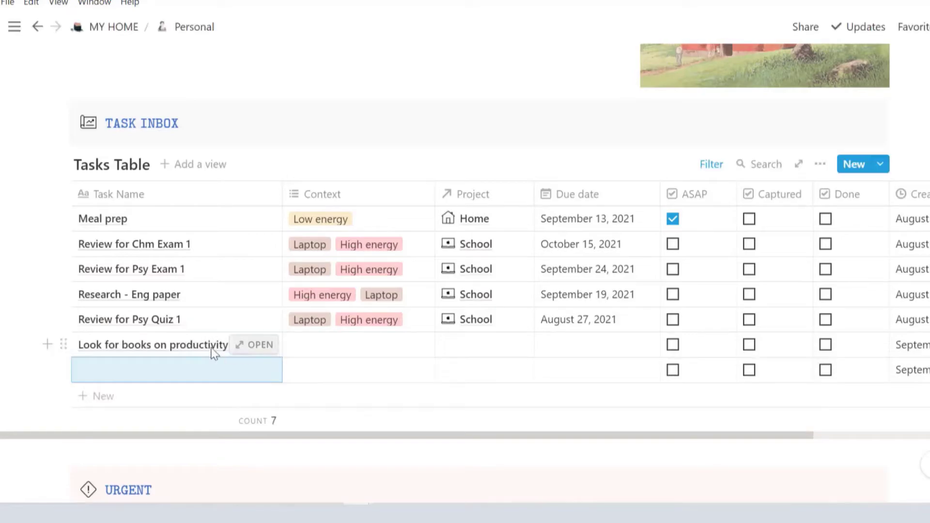
Tag the task Laptop and Low energy, link it to Home, and set it due September 30
left_click(376, 350)
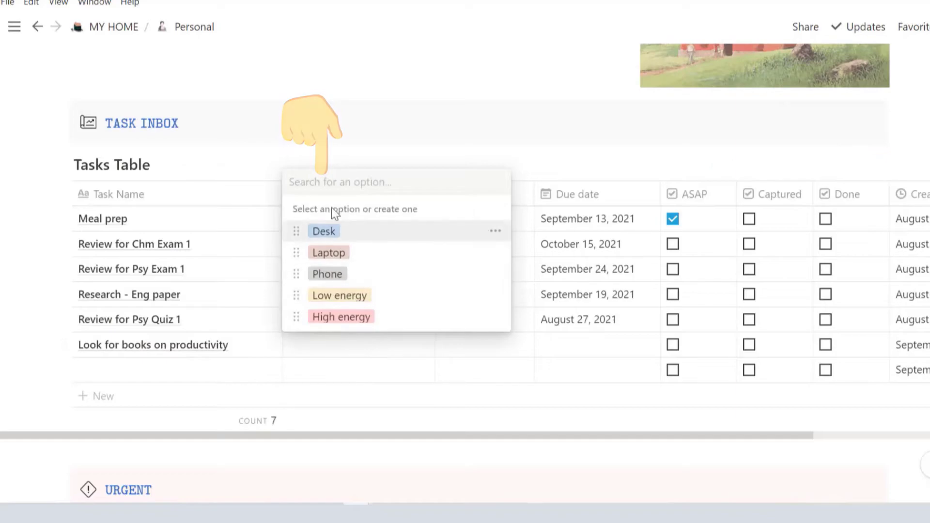
left_click(346, 254)
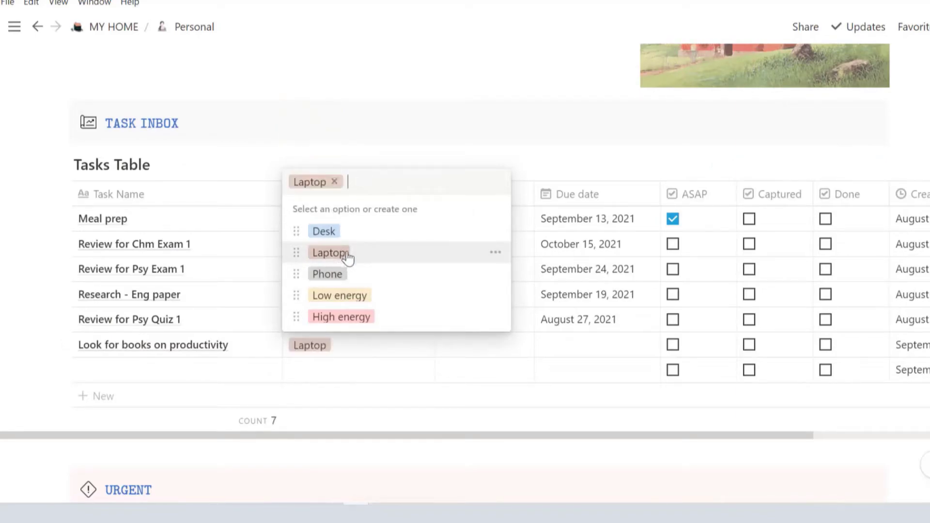
left_click(365, 305)
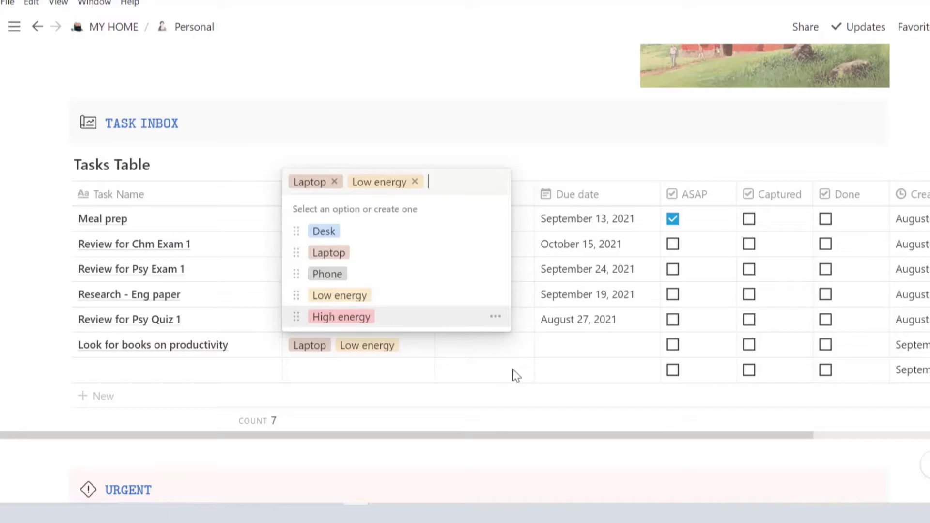
key("Escape")
left_click(504, 348)
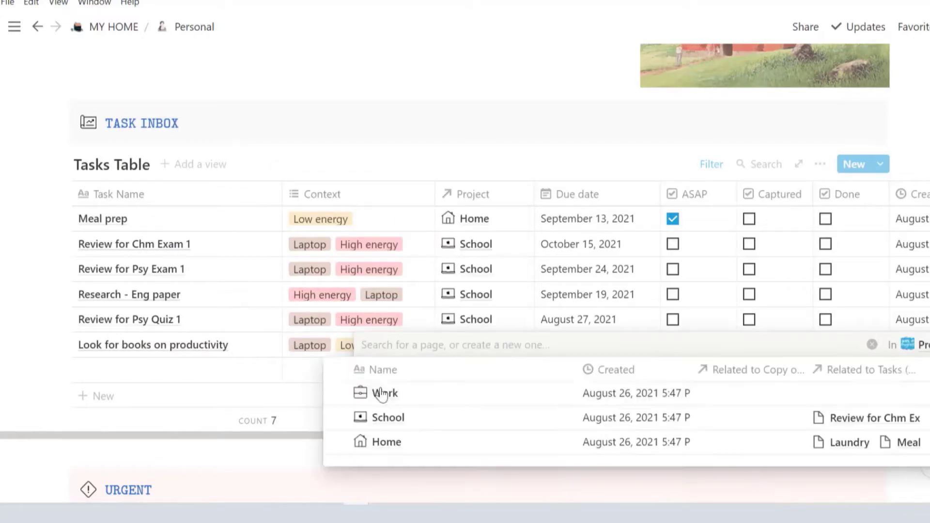
left_click(338, 442)
key("Escape")
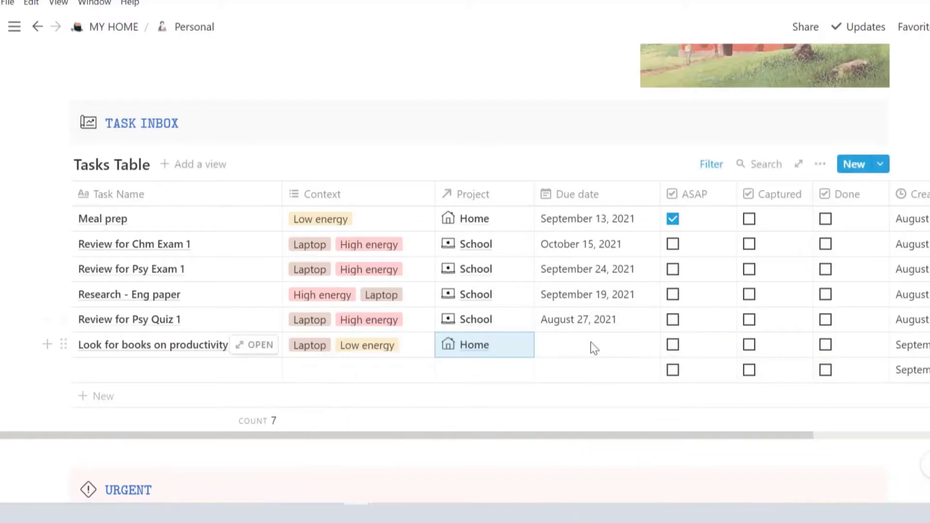
left_click(591, 343)
left_click(662, 274)
key("Escape")
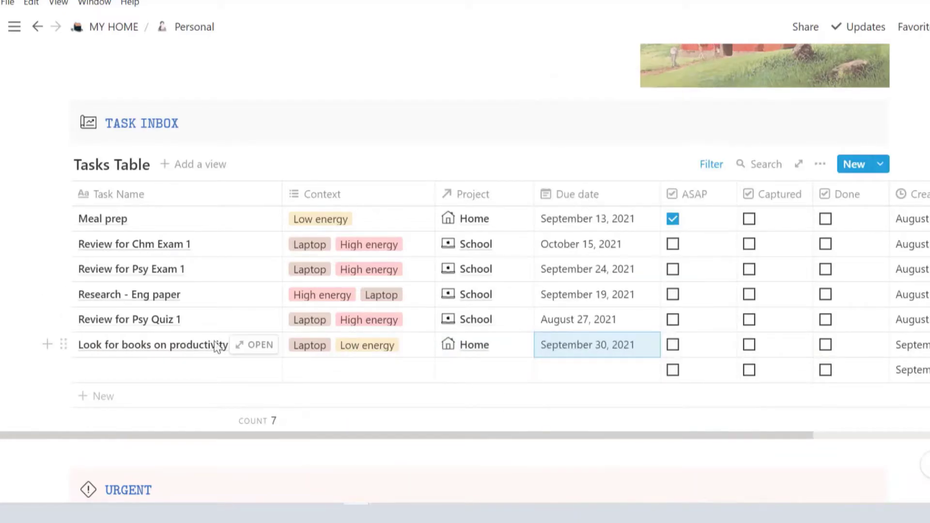
Toggle the task's ASAP mark on and off, then mark it Captured
left_click(253, 346)
left_click(345, 235)
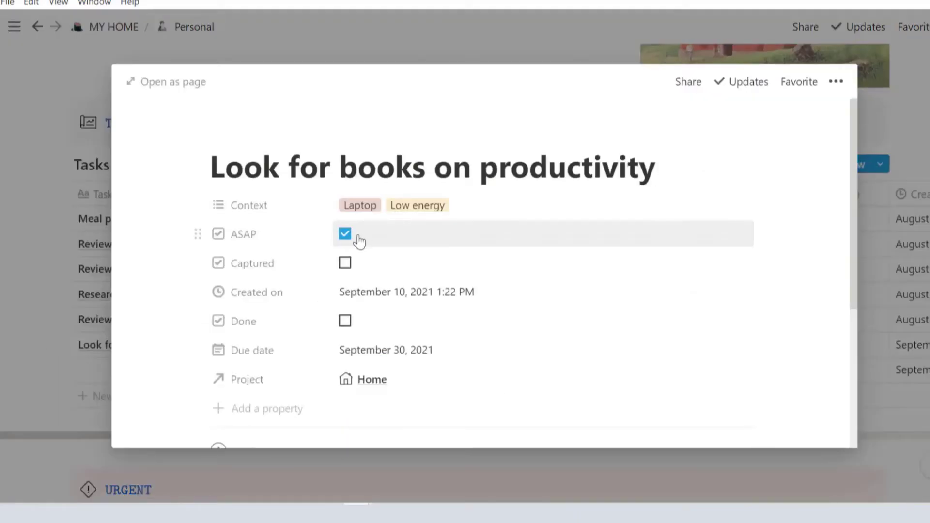
left_click(451, 230)
key("Escape")
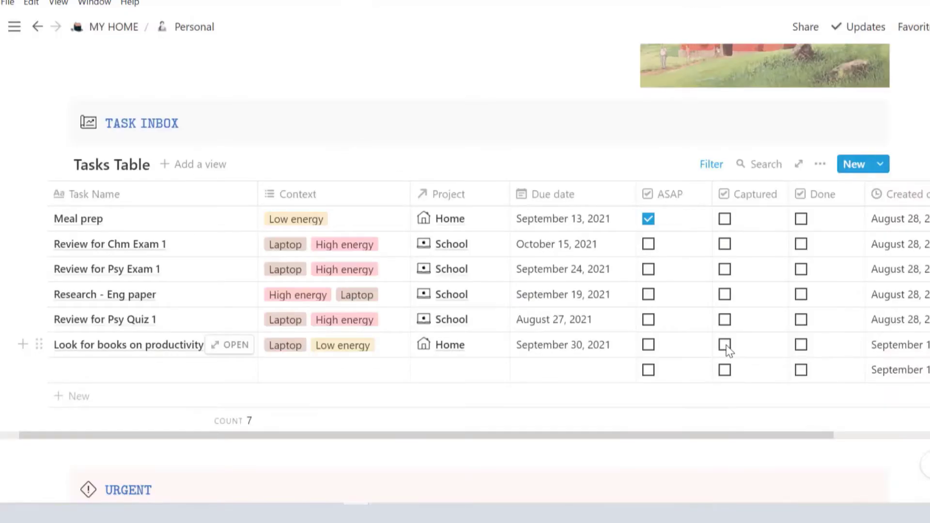
left_click(725, 345)
Mark Review for Chm Exam 1 as done
scroll(465, 276, "down", 9)
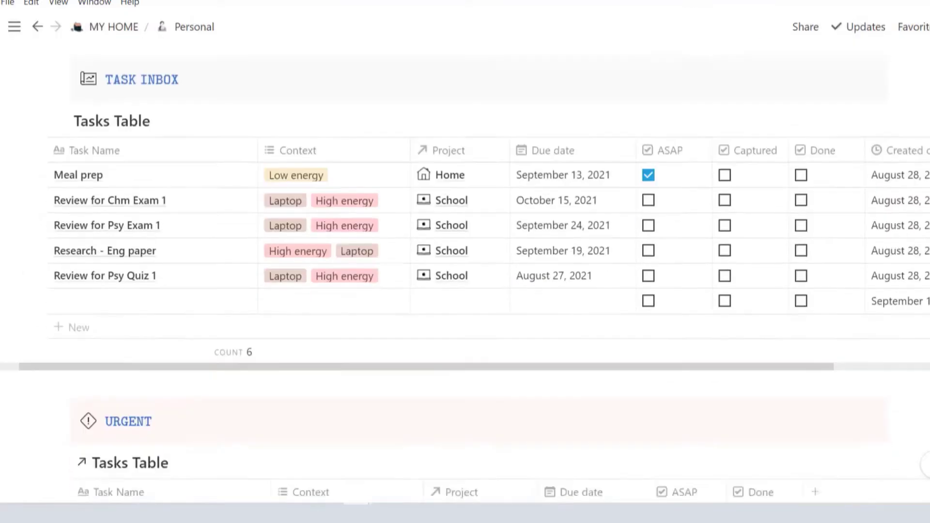
scroll(465, 285, "down", 7)
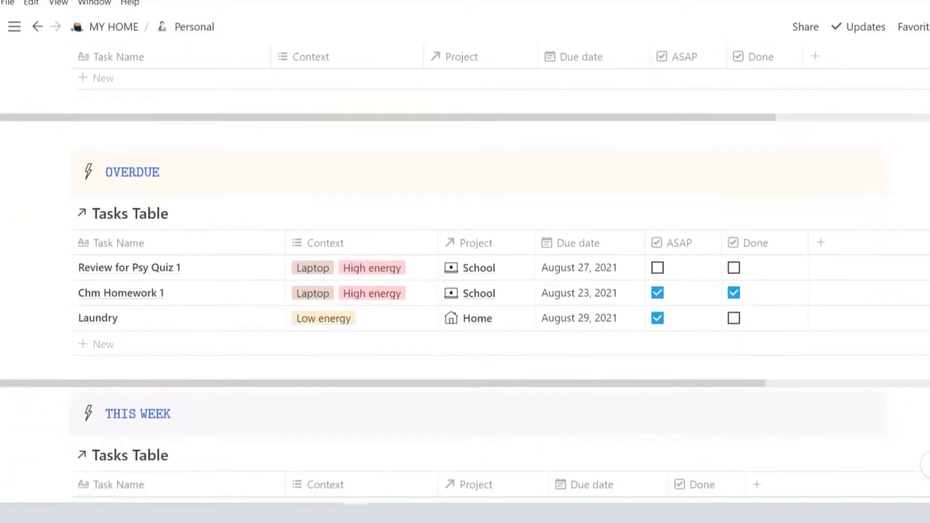
scroll(465, 276, "down", 3)
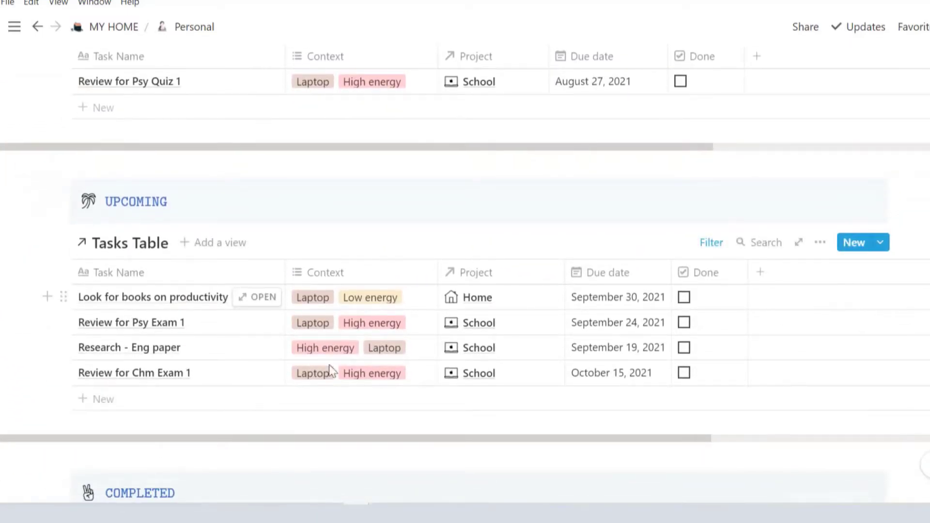
scroll(362, 441, "down", 6)
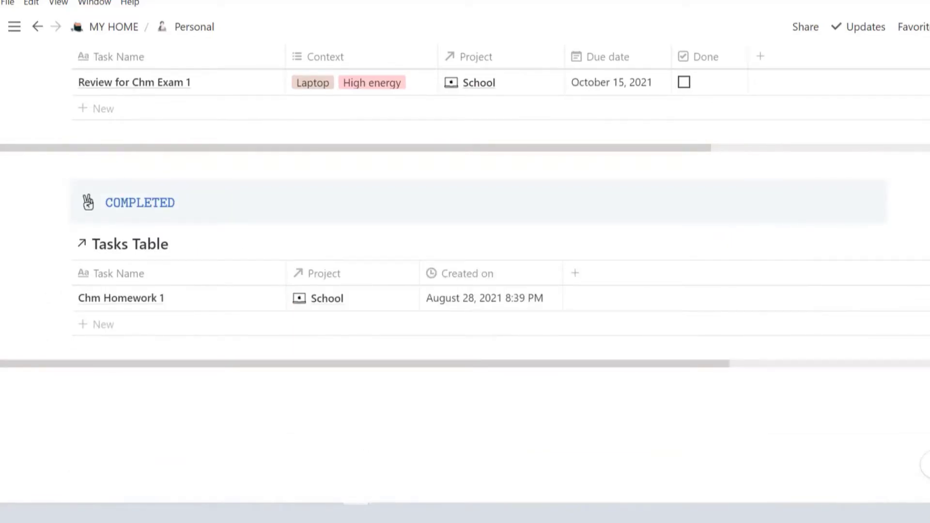
scroll(465, 233, "up", 3)
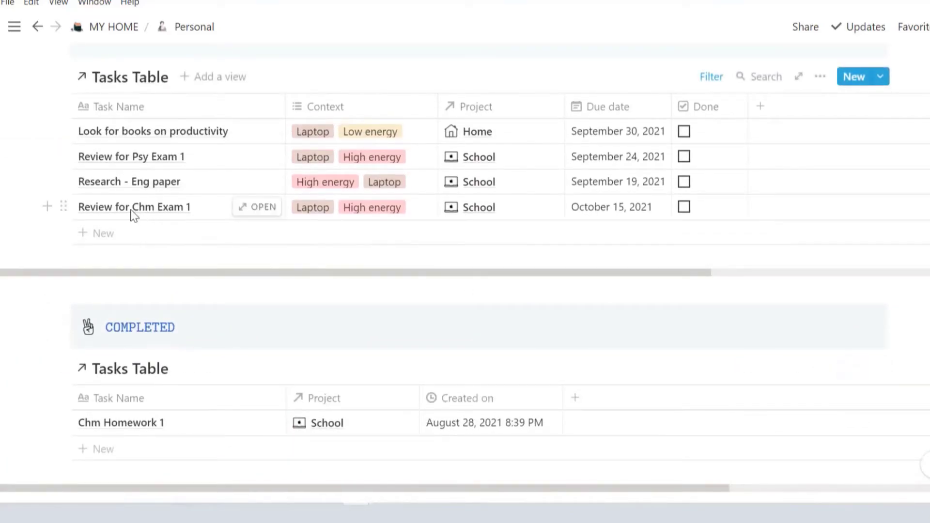
left_click(684, 207)
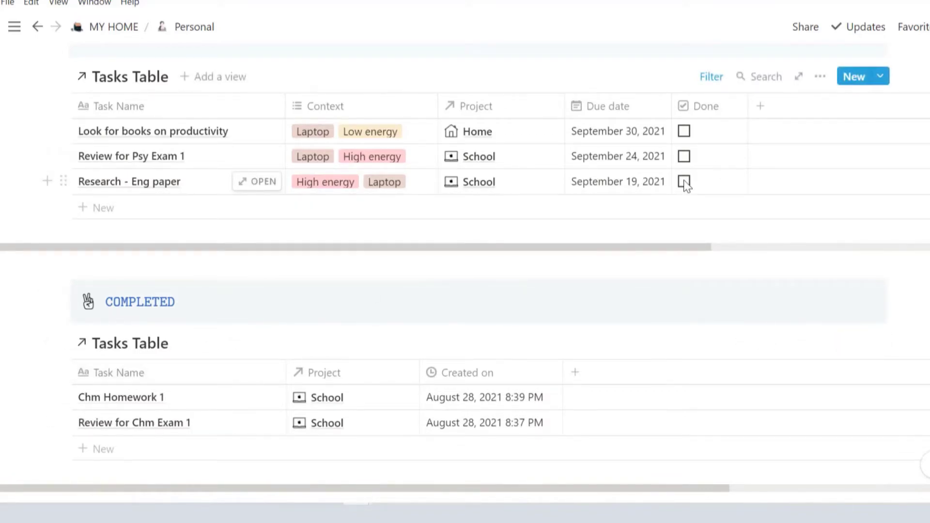
Mark Research - Eng paper done, then untick Done on its task page
left_click(684, 182)
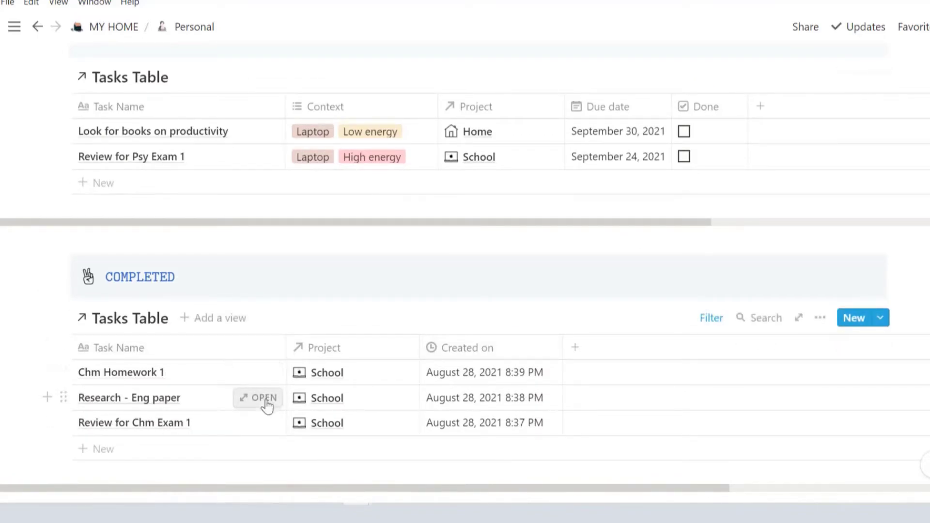
left_click(266, 401)
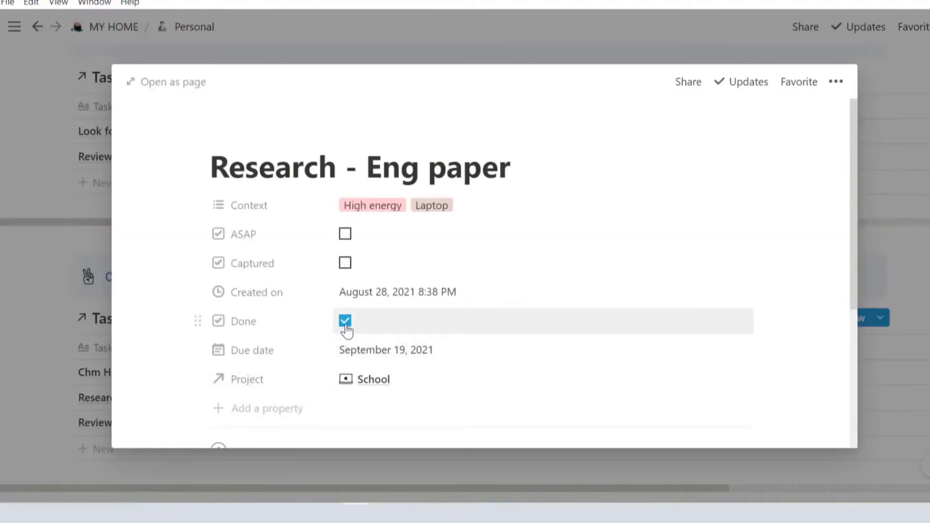
left_click(345, 321)
left_click(891, 173)
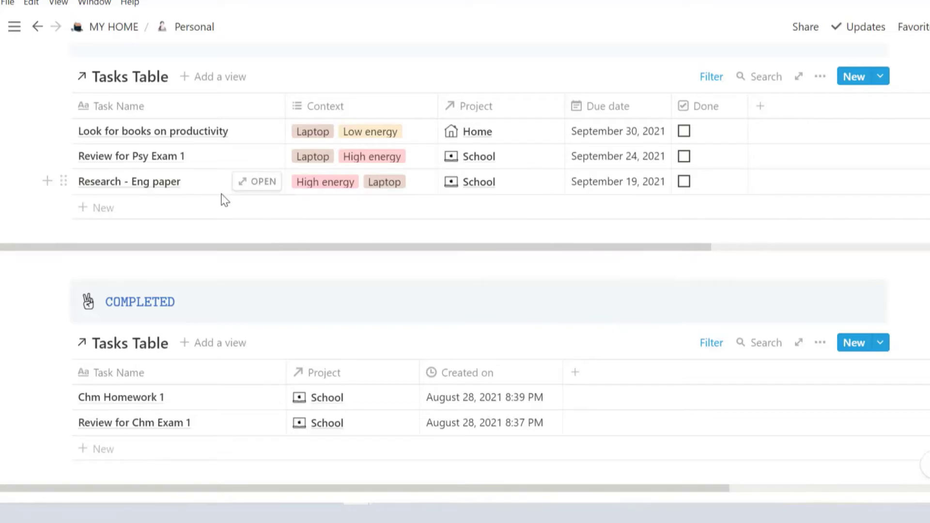
Open the School project from Projects as a full page and scroll to its Tasks Table
scroll(619, 176, "up", 20)
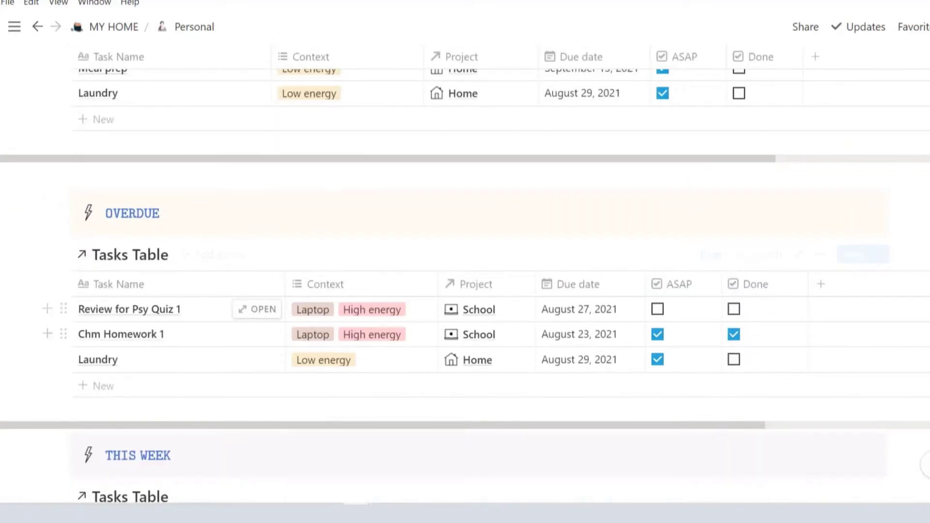
scroll(466, 272, "up", 4)
scroll(466, 271, "down", 7)
scroll(465, 271, "up", 3)
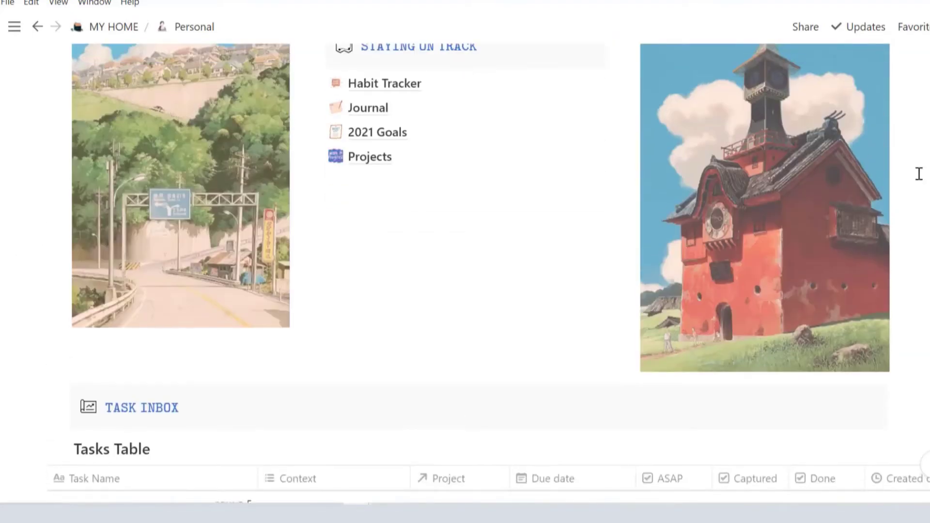
scroll(921, 167, "up", 3)
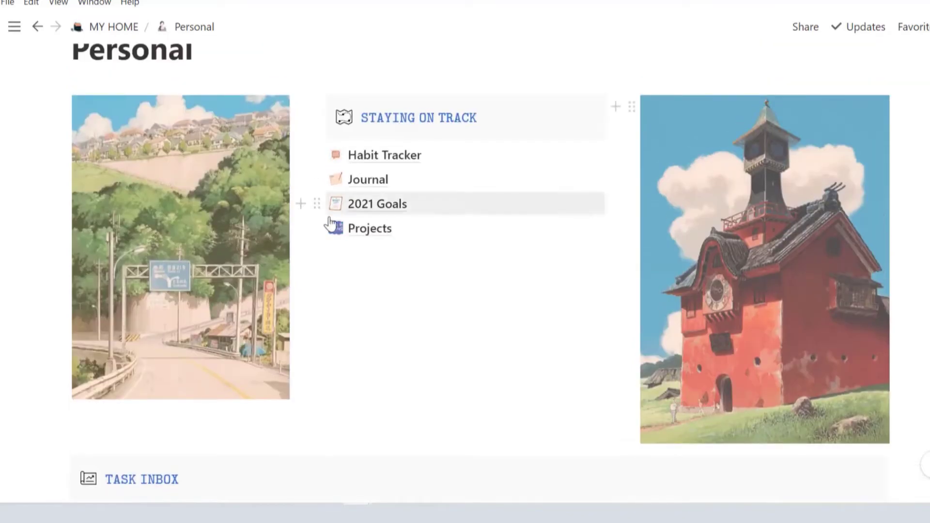
left_click(366, 232)
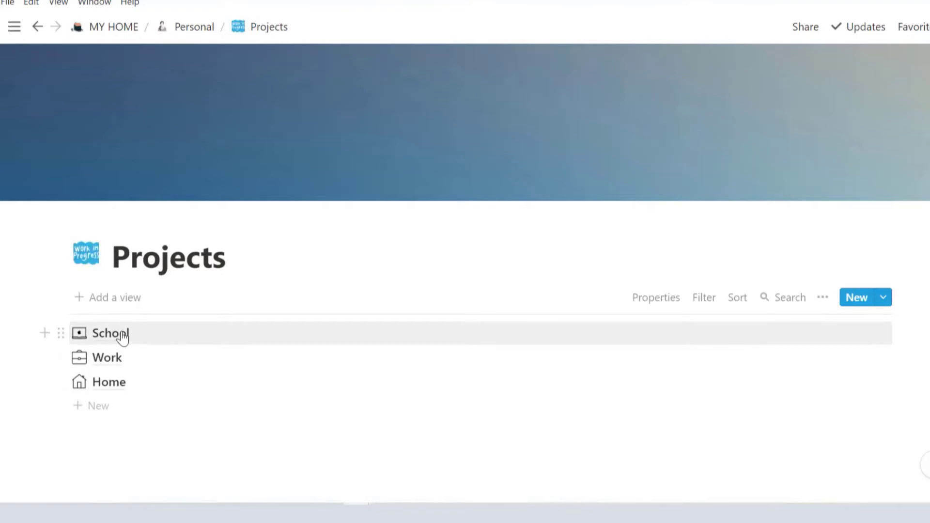
left_click(123, 338)
left_click(149, 72)
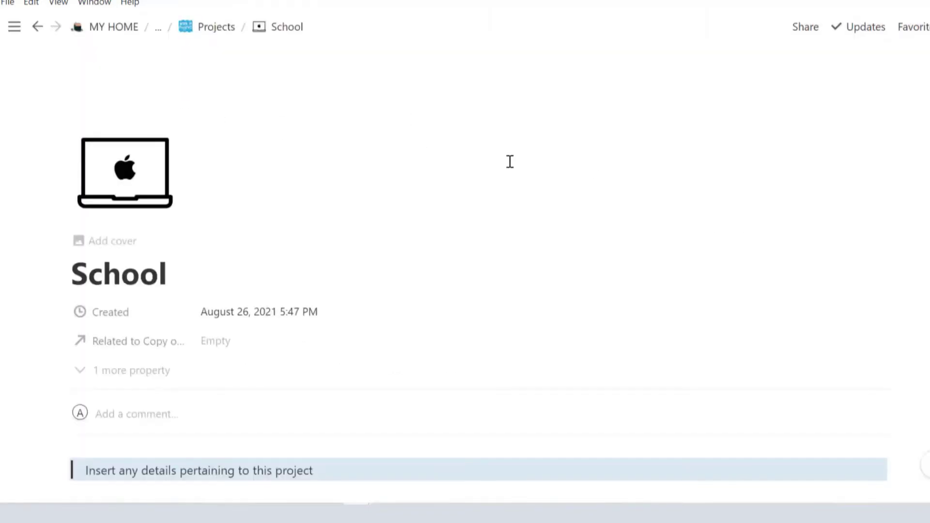
scroll(518, 185, "down", 3)
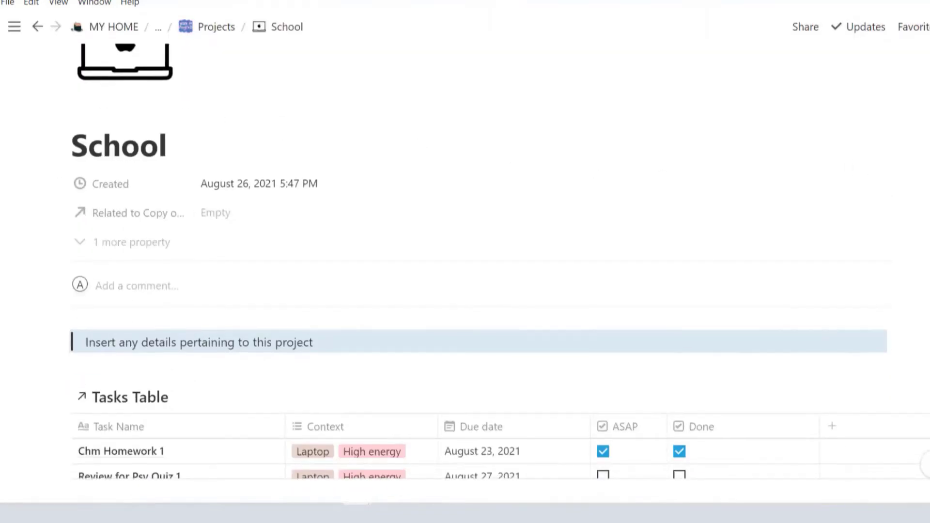
scroll(214, 251, "down", 2)
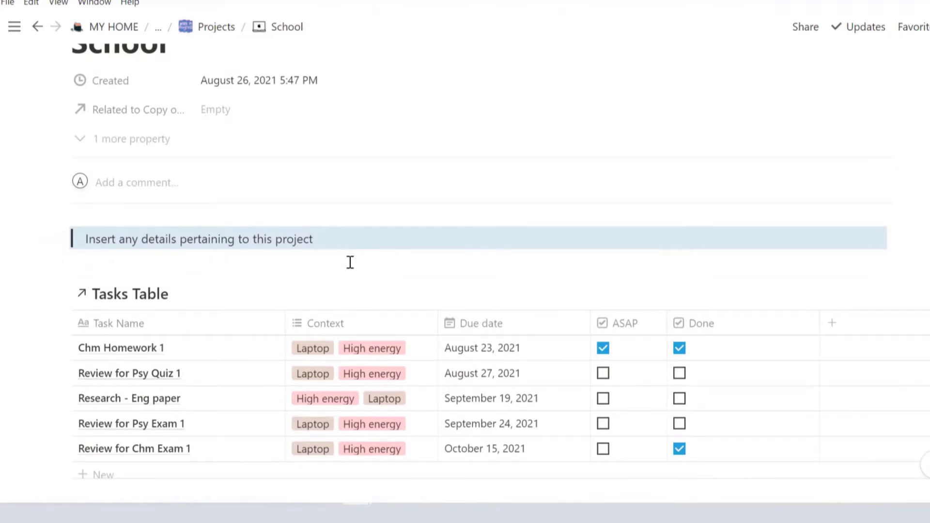
scroll(465, 242, "down", 2)
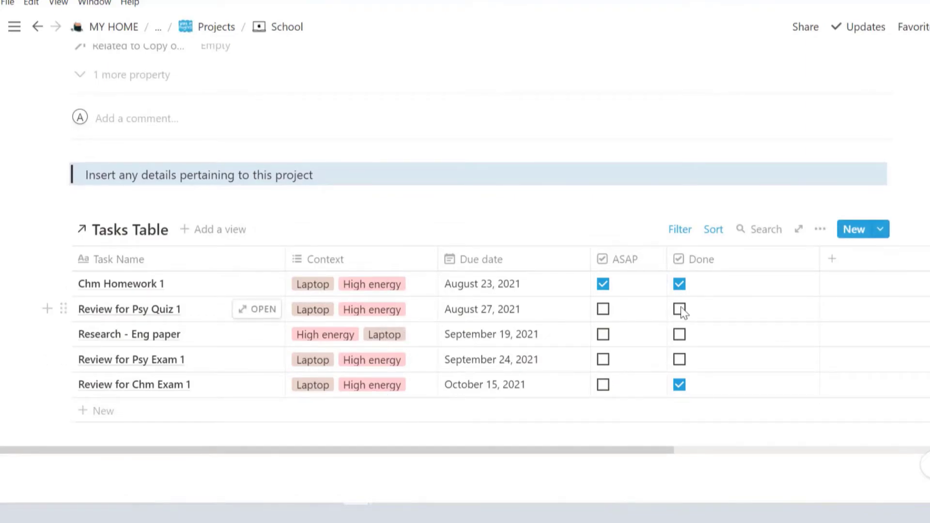
Return to the Personal page and give the BE MINDFUL callout a linked dashboard image icon
left_click(158, 28)
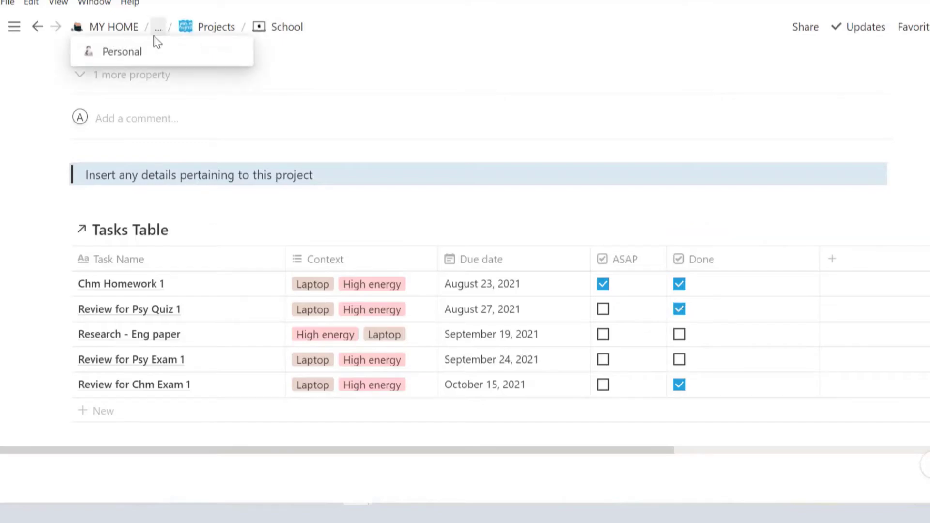
left_click(125, 52)
scroll(465, 272, "down", 20)
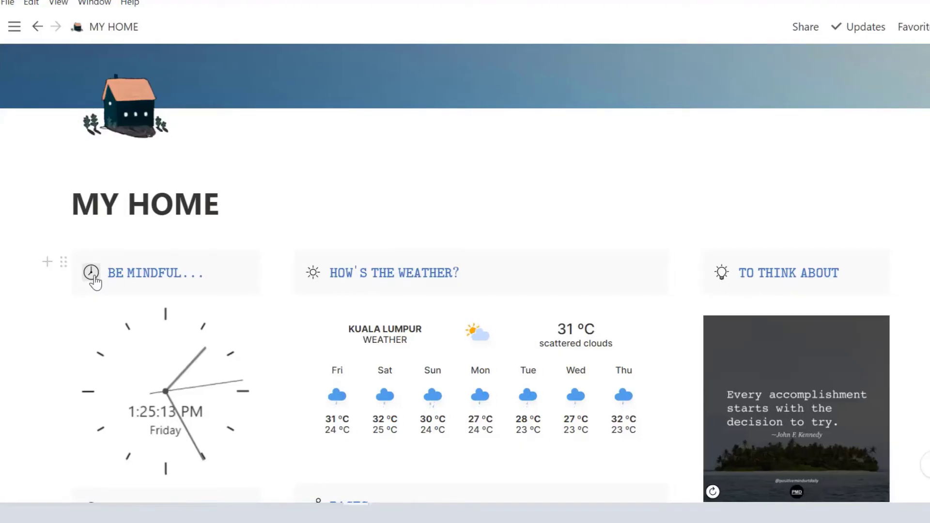
left_click(92, 275)
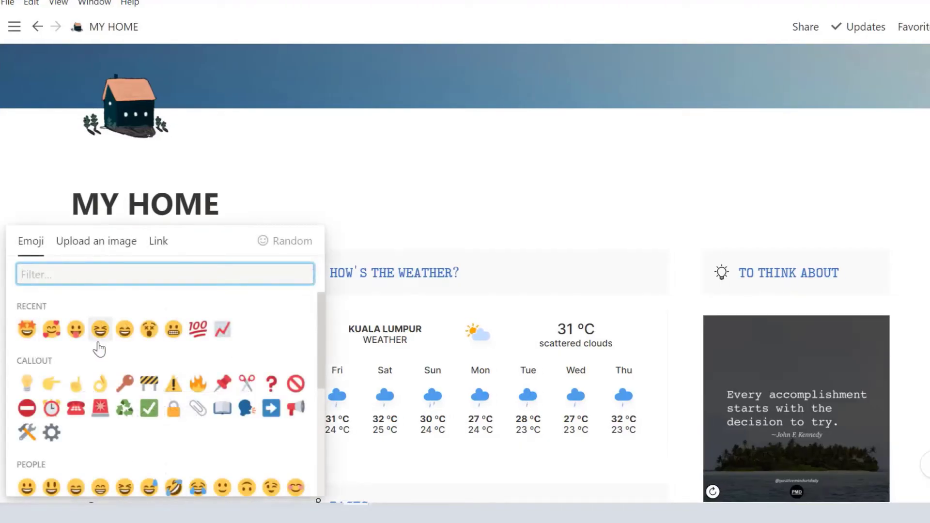
left_click(125, 330)
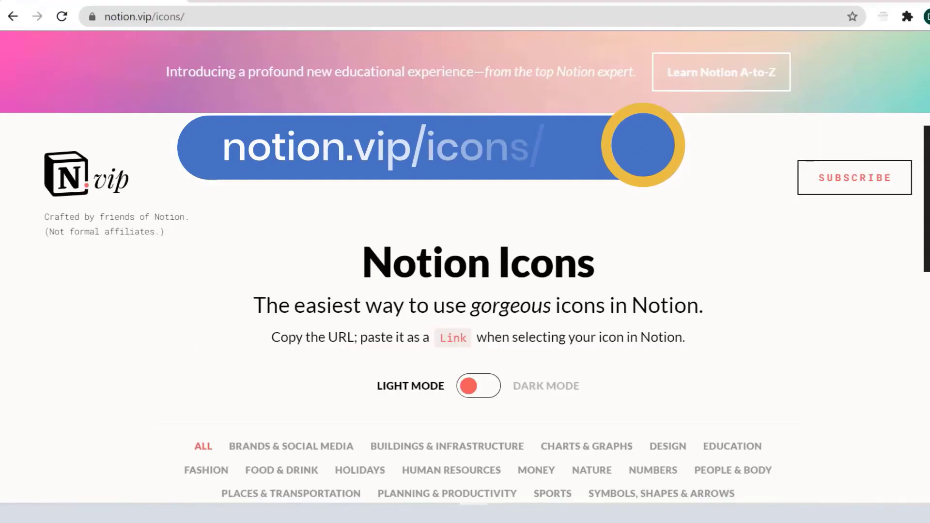
scroll(465, 272, "down", 10)
scroll(733, 168, "down", 3)
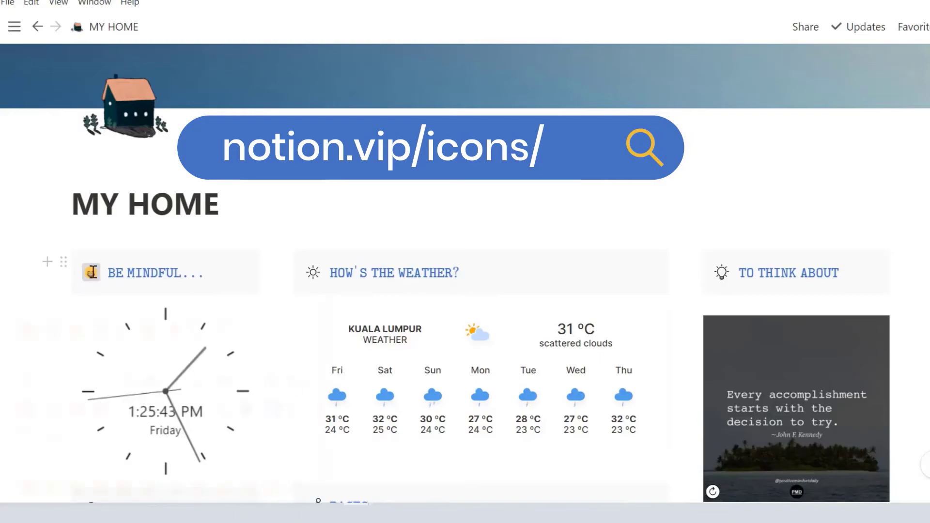
left_click(92, 274)
left_click(158, 241)
type("https://img.icons8.com/ios/250/000000/dashboard.png")
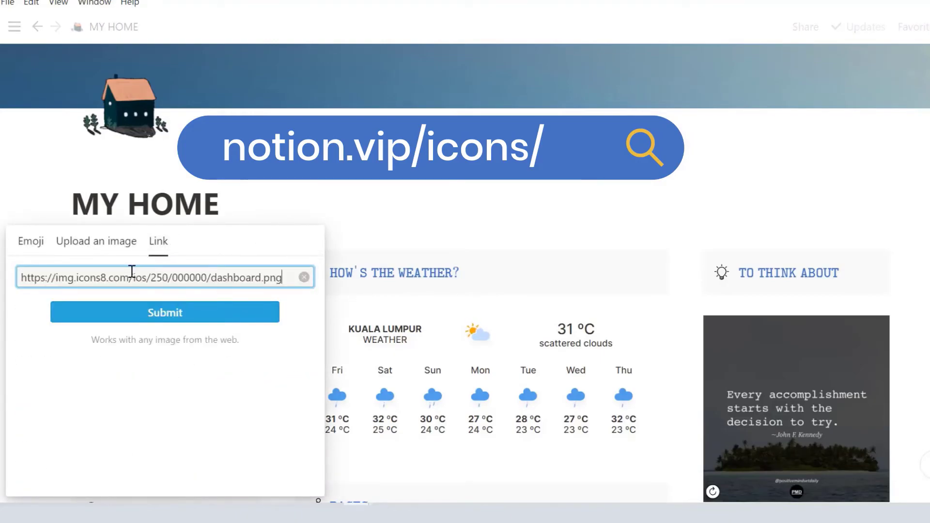
left_click(137, 315)
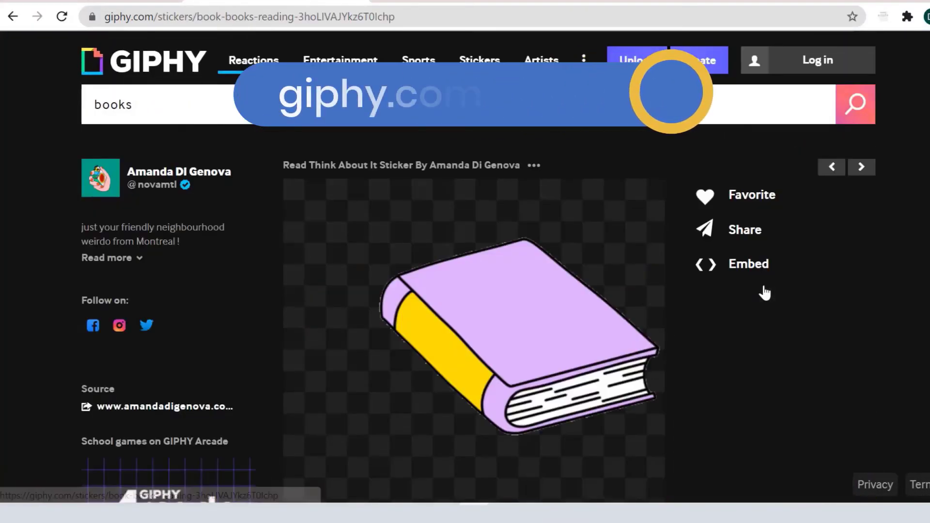
Copy a GIPHY open-book GIF link and set it as the School page icon
left_click(745, 229)
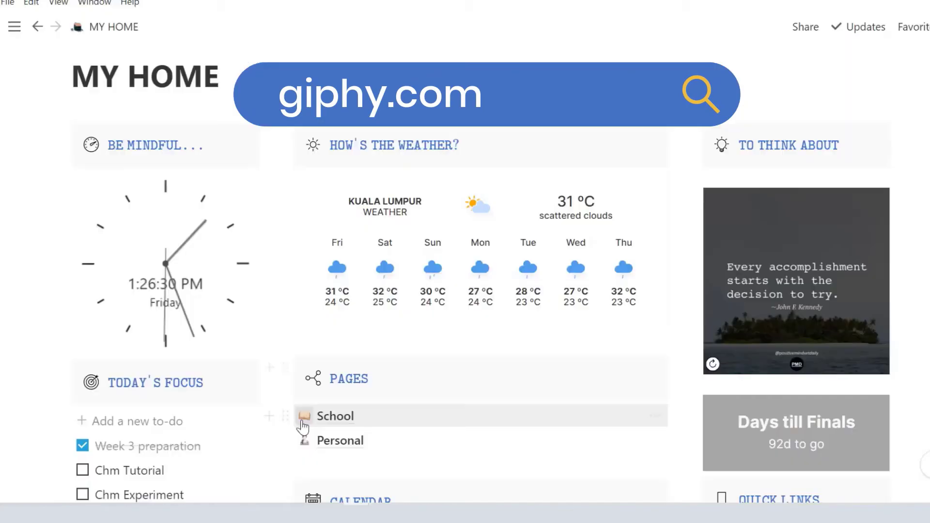
left_click(304, 418)
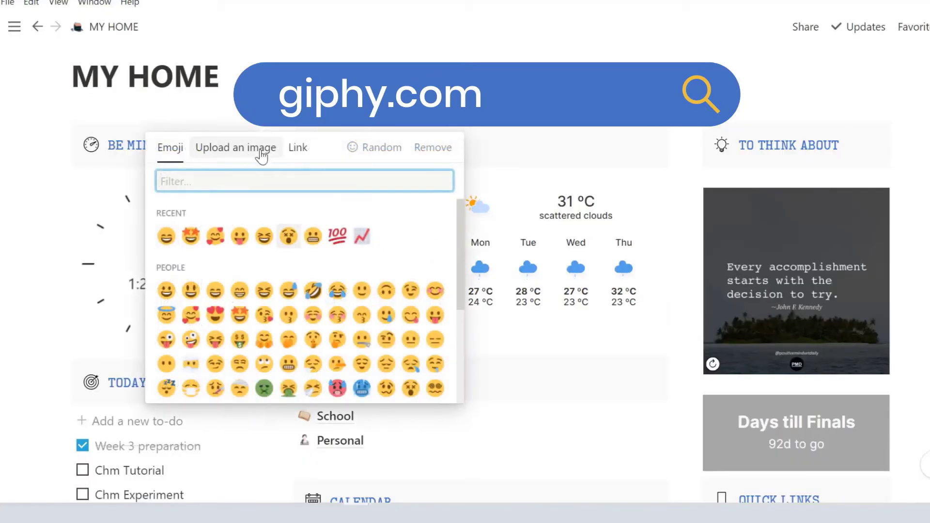
left_click(297, 147)
key("ctrl+v")
key("Return")
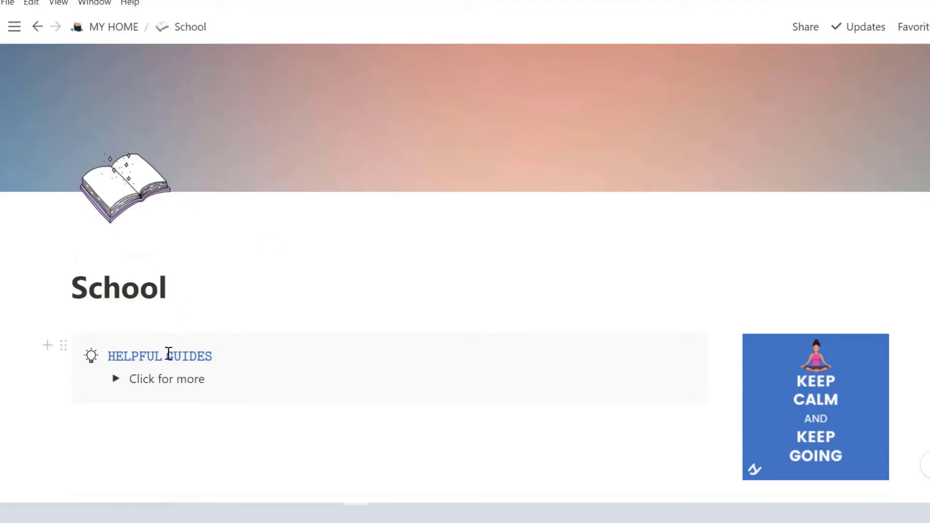
Edit the HELPFUL GUIDES heading equation's colour code and delete the word GUIDES
left_click(202, 357)
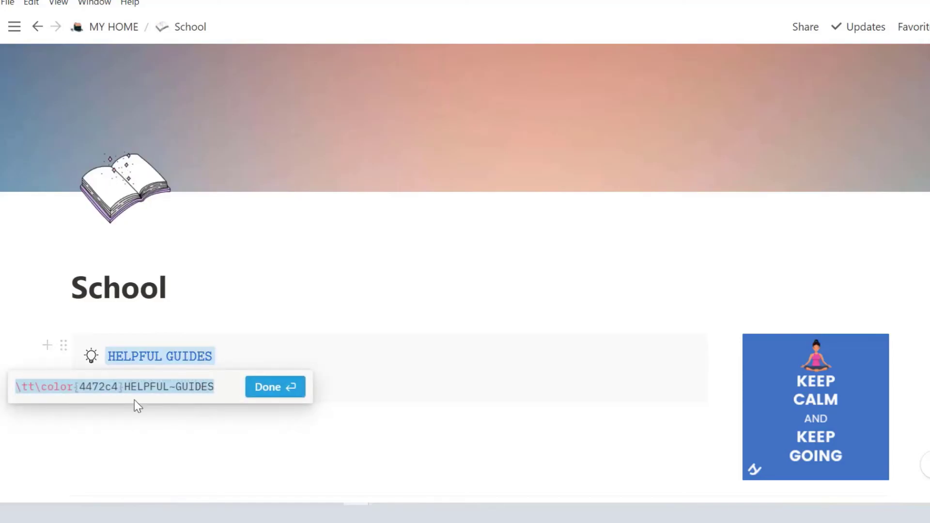
left_click_drag(80, 388, 117, 389)
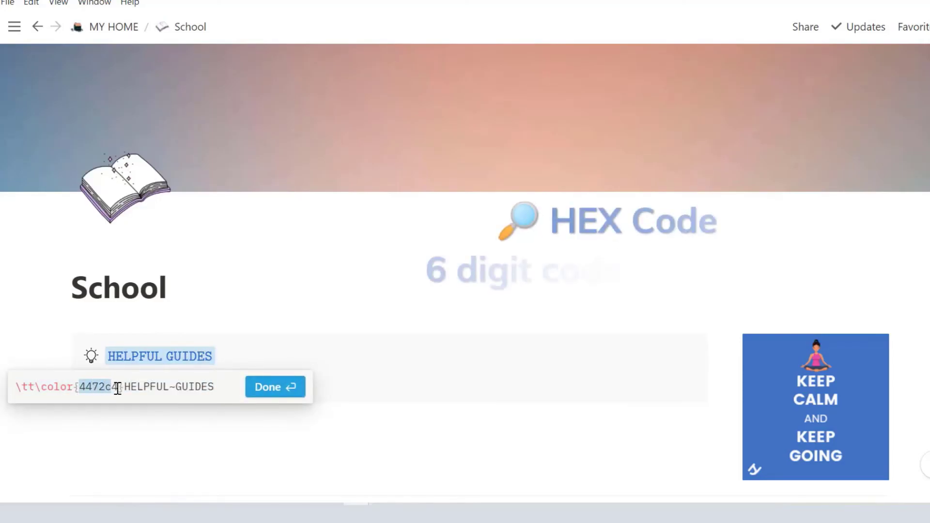
type("ff000")
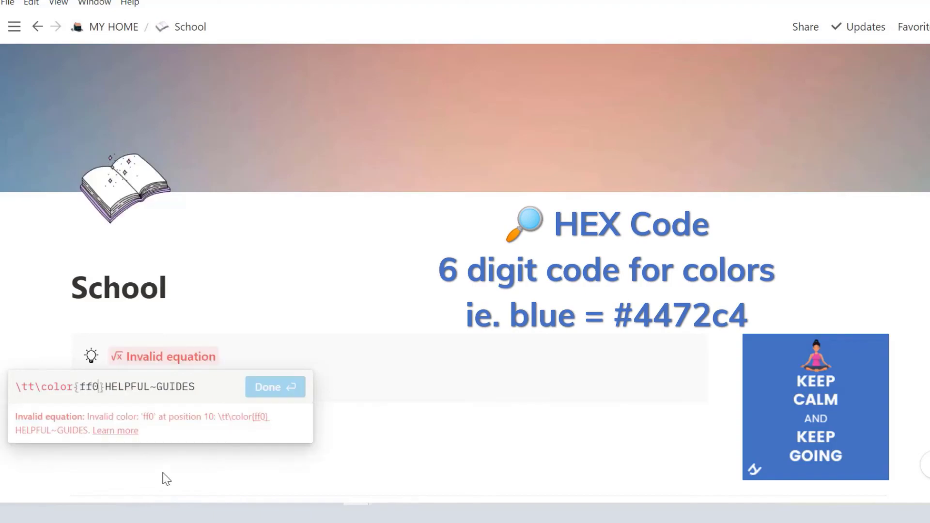
type("0")
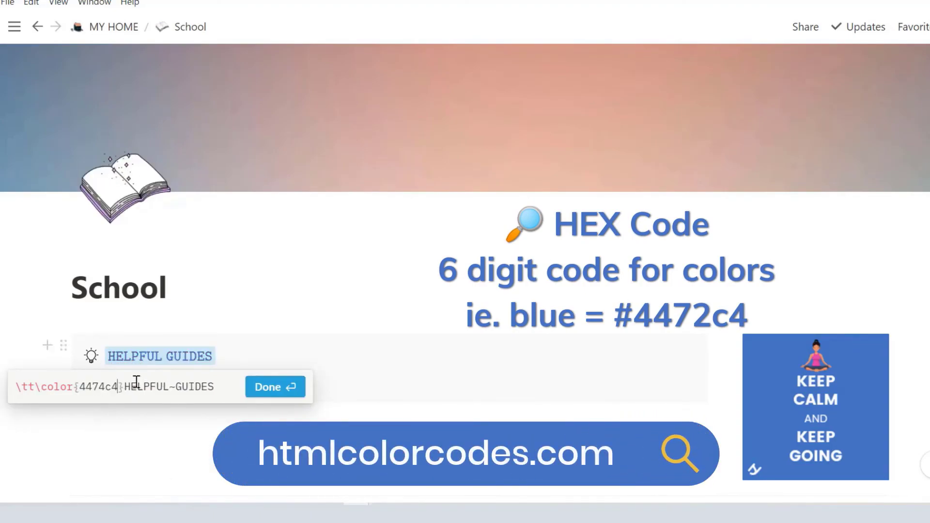
left_click_drag(125, 386, 219, 386)
key("Right")
key("BackSpace")
key("BackSpace")
key("BackSpace")
key("BackSpace")
key("BackSpace")
key("BackSpace")
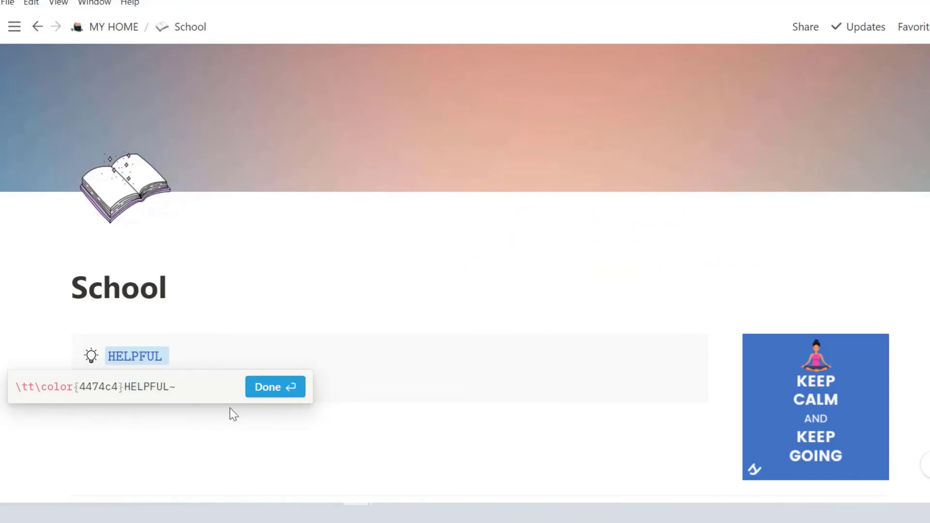
Finish the heading as 'HELPFUL REMINDERS' in blue and confirm it in the callout
type("REMINDERS")
left_click(290, 388)
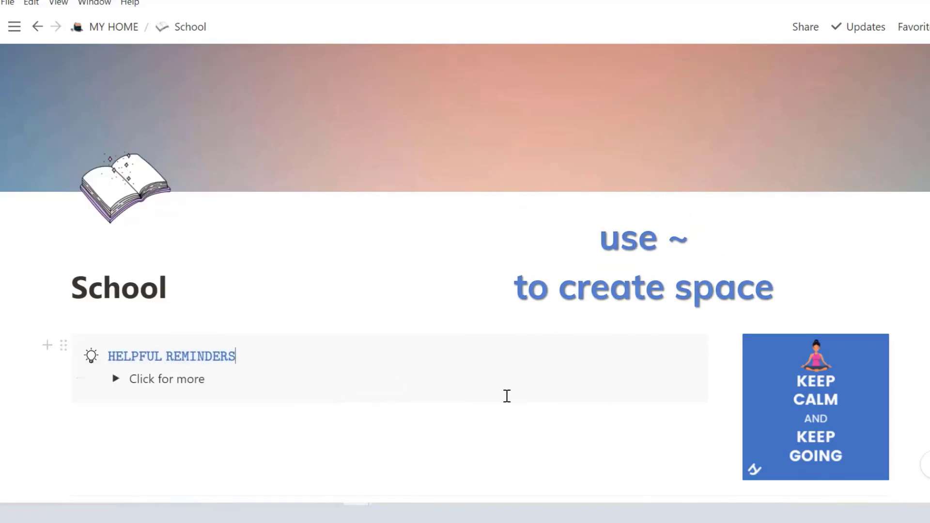